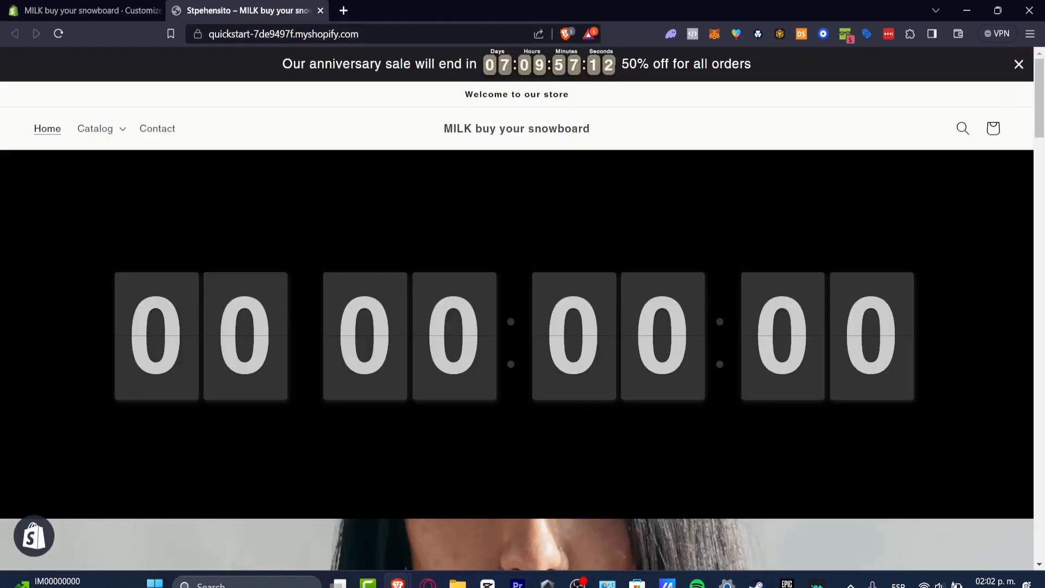
Reload the storefront home page and examine the Catalog dropdown in the header
click(58, 33)
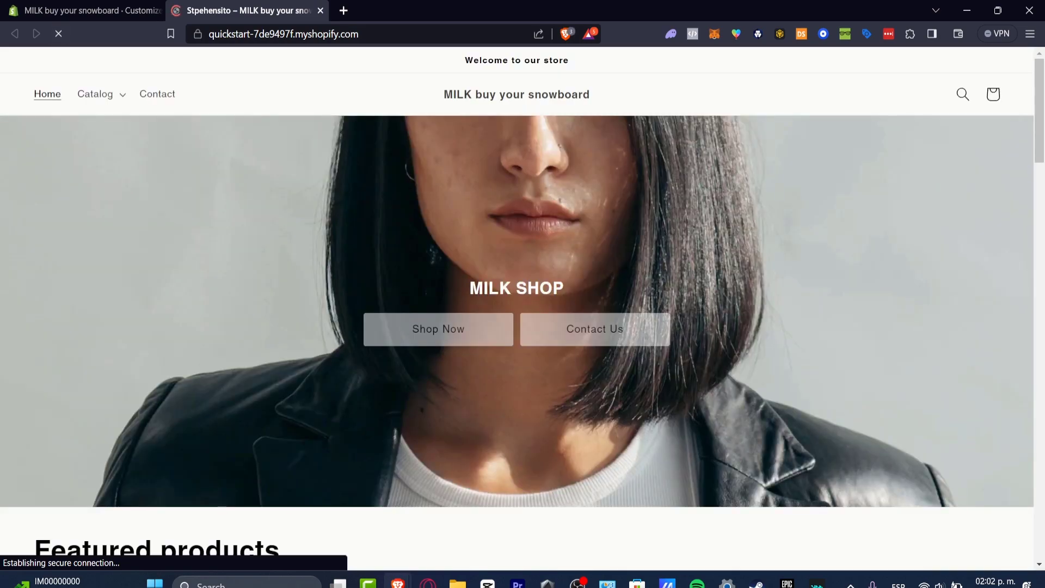
scroll(517, 327, down, 6)
scroll(517, 326, up, 8)
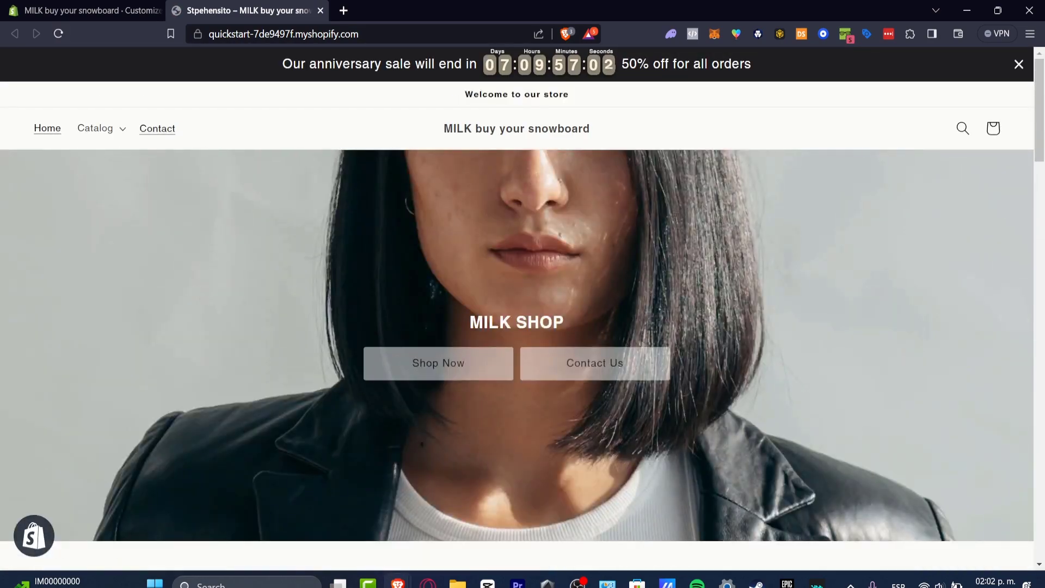
click(95, 129)
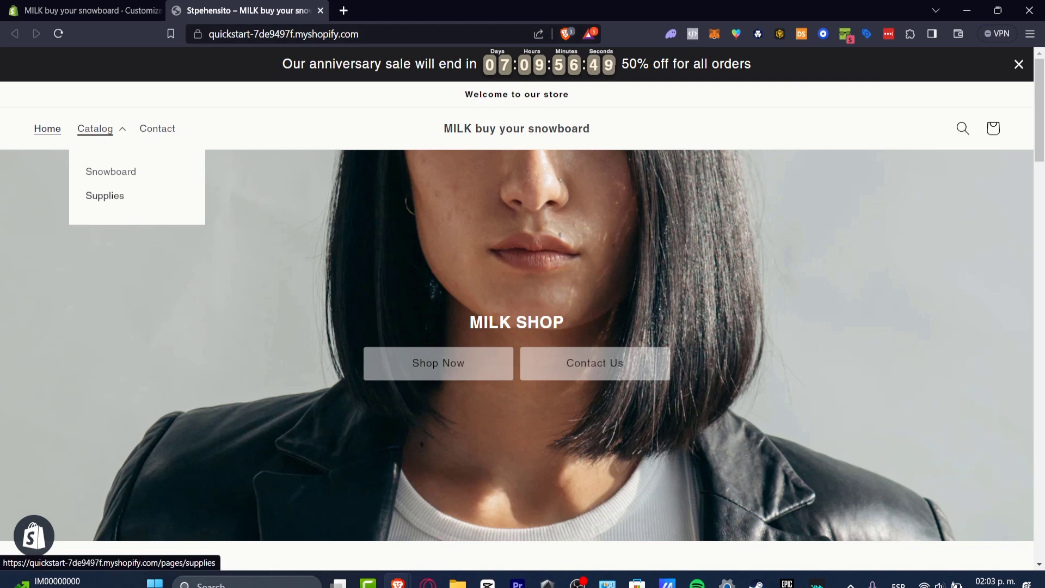
key(Escape)
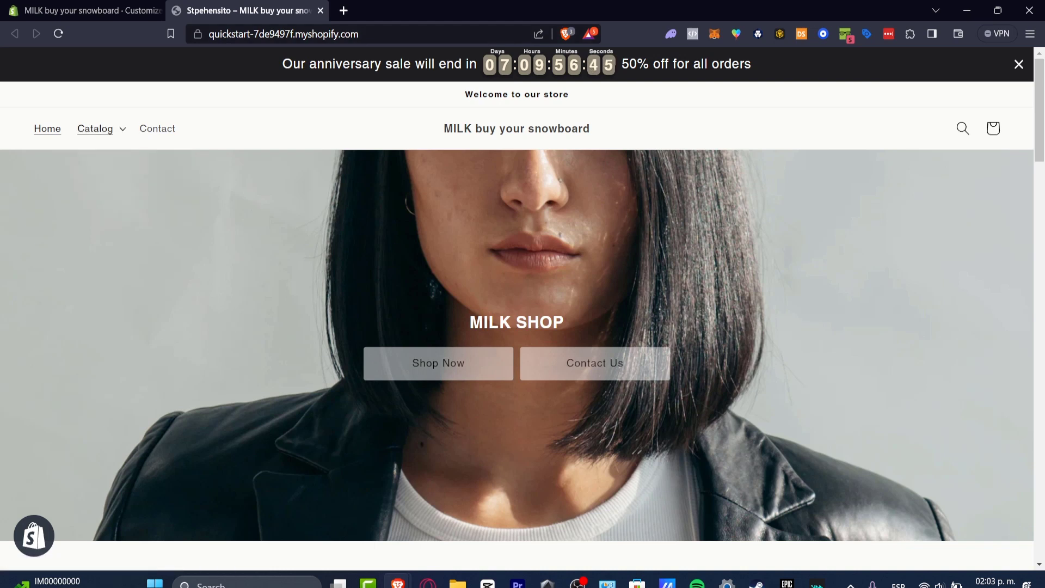
Leave the theme editor, open the store's Main menu in the admin navigation settings, and compare its items with the storefront header
click(94, 11)
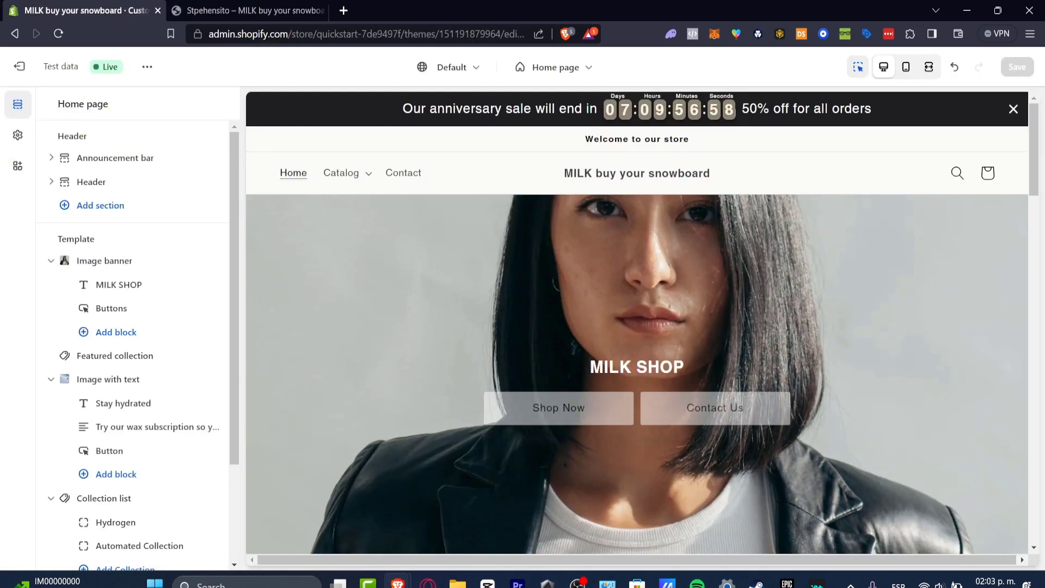
click(19, 66)
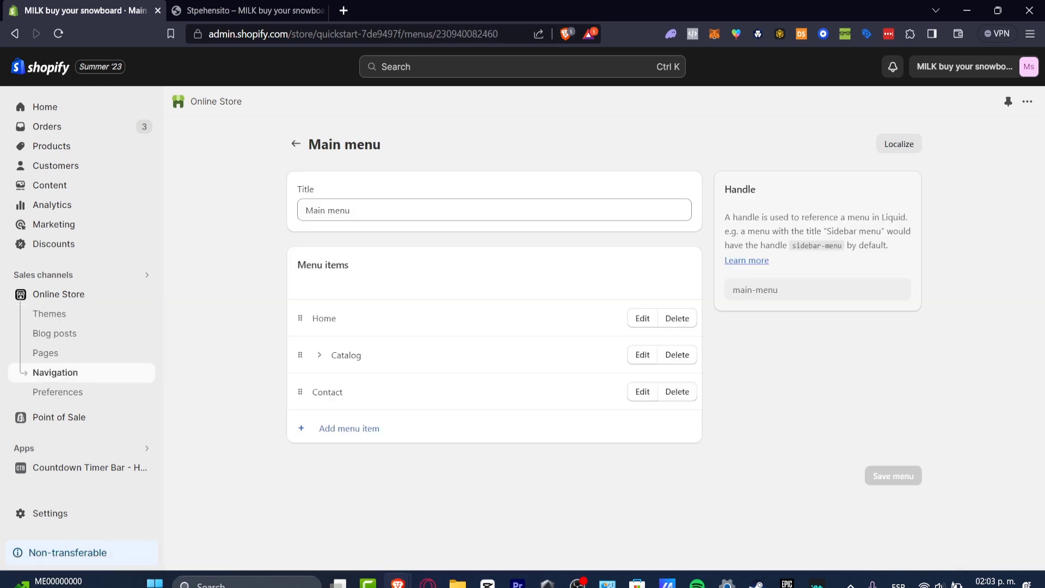
drag(337, 319, 324, 319)
click(248, 10)
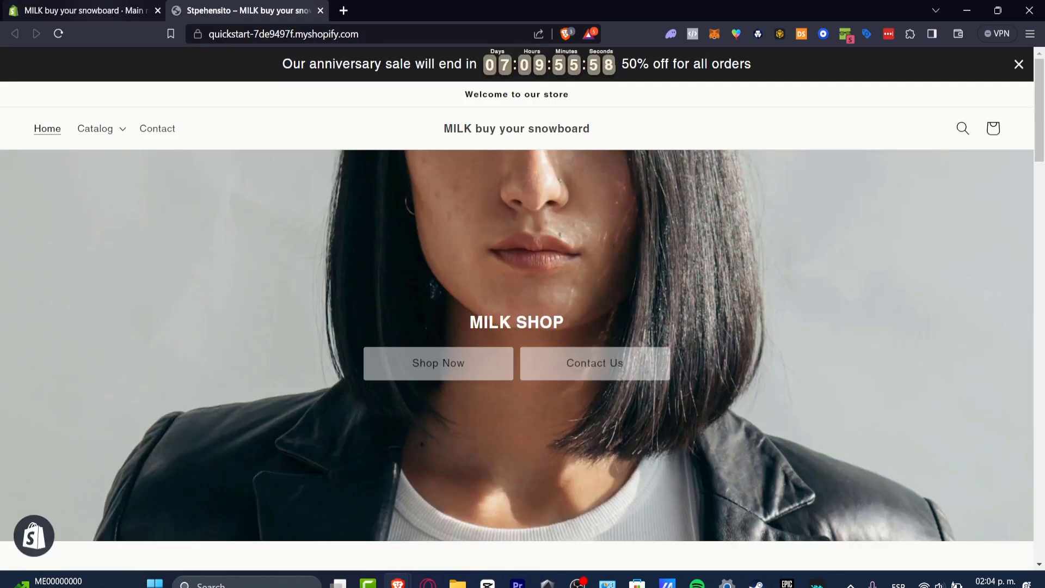
key(ctrl+Tab)
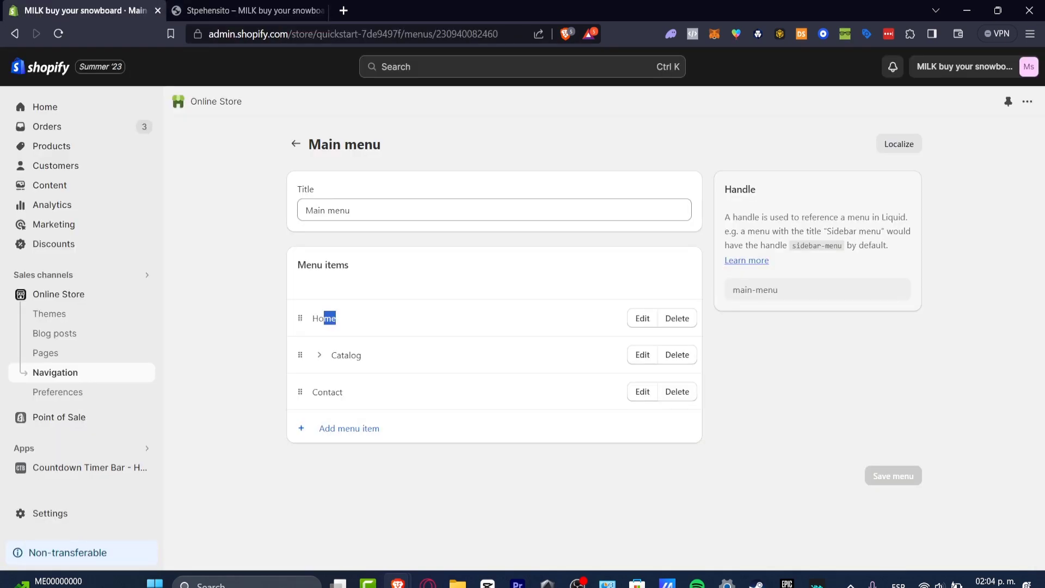
Rename the Contact item of the main menu to About Us and apply the change
click(643, 391)
key(ctrl+a)
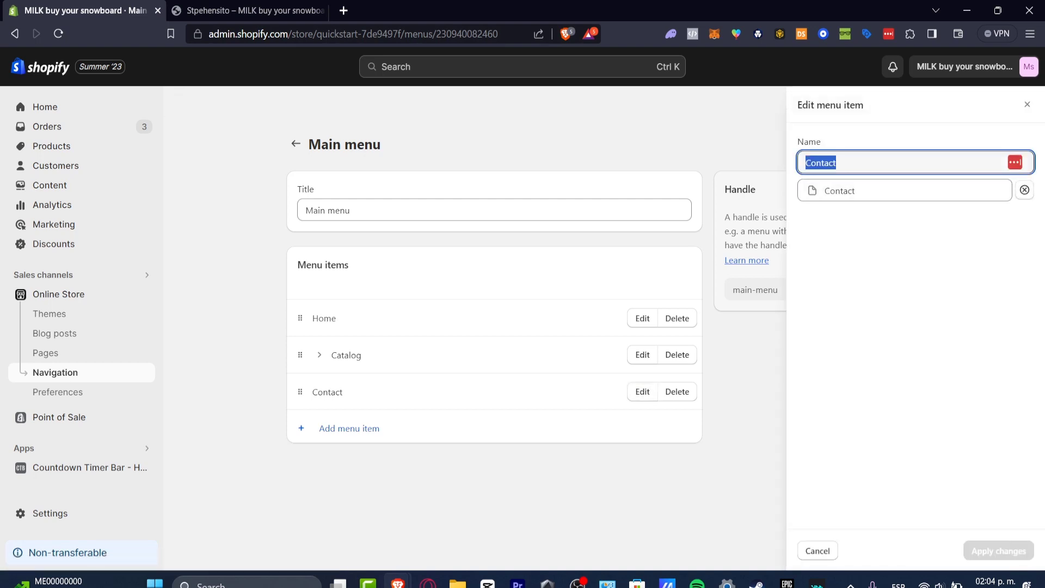
text(About Us)
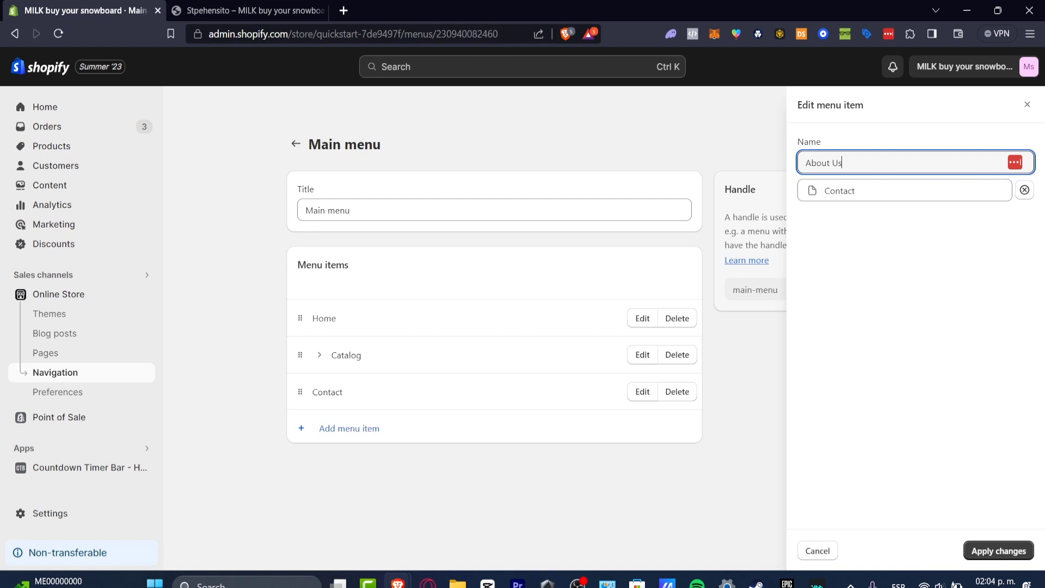
key(Return)
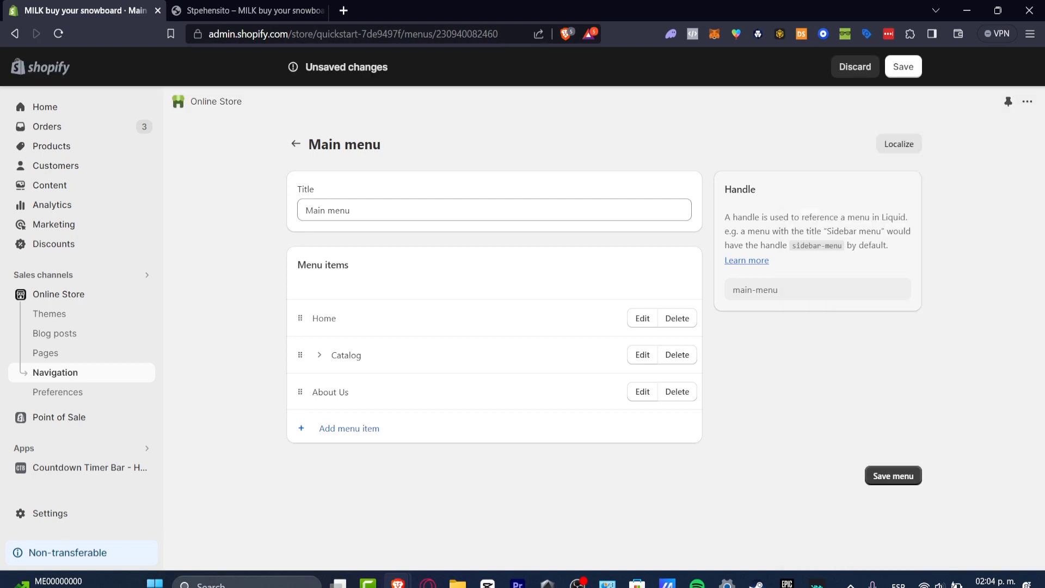
Start a new main menu item named Contact Us and try to add it without a link
click(349, 428)
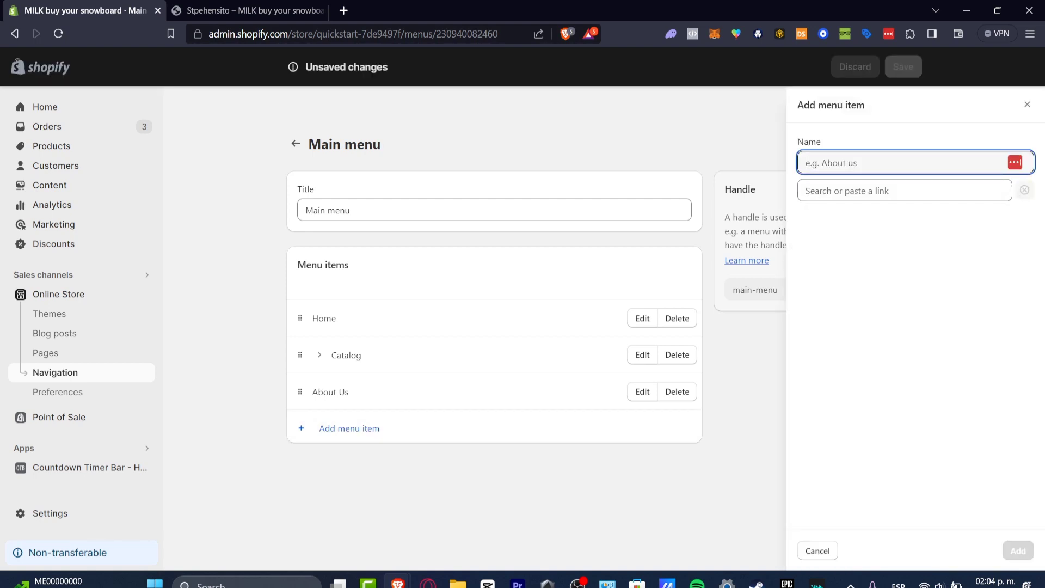
text(Contact Us)
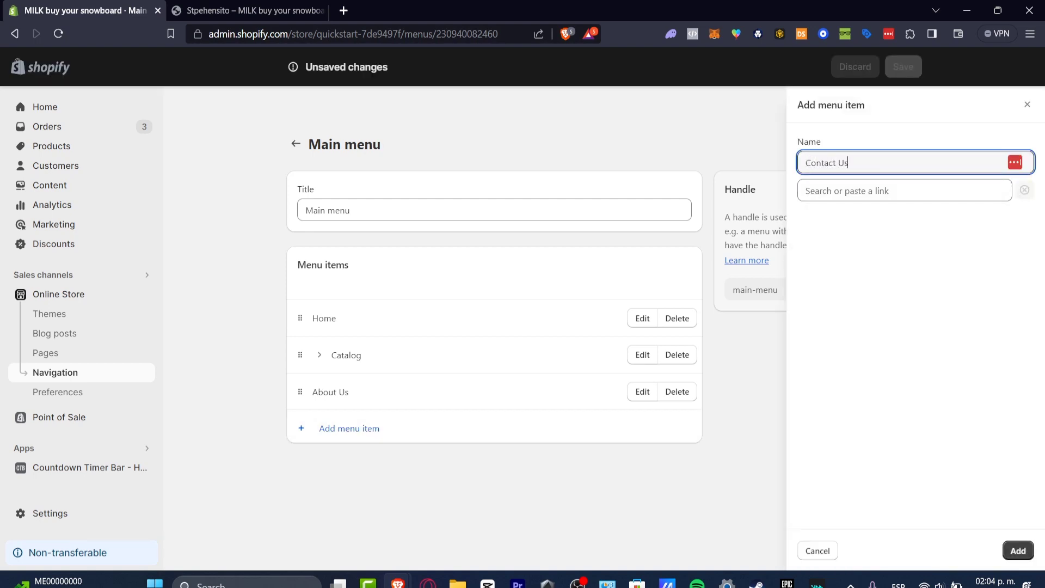
key(Tab)
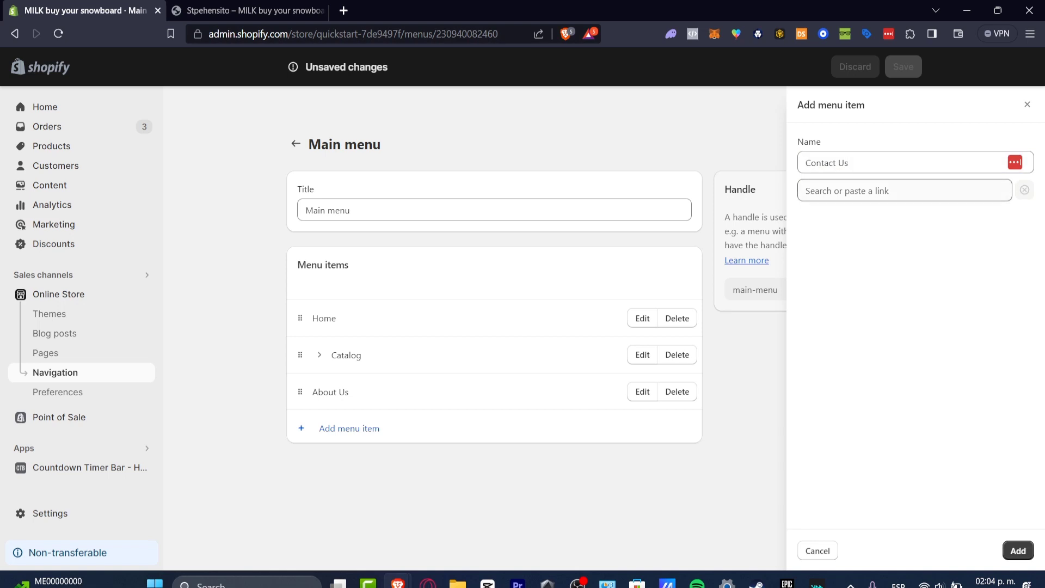
click(903, 191)
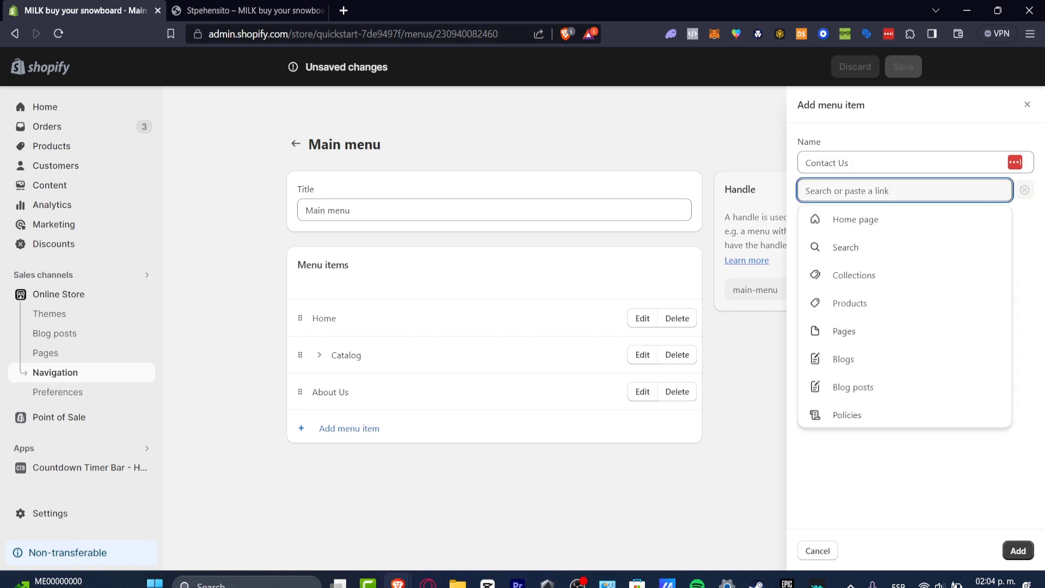
click(903, 479)
click(1018, 551)
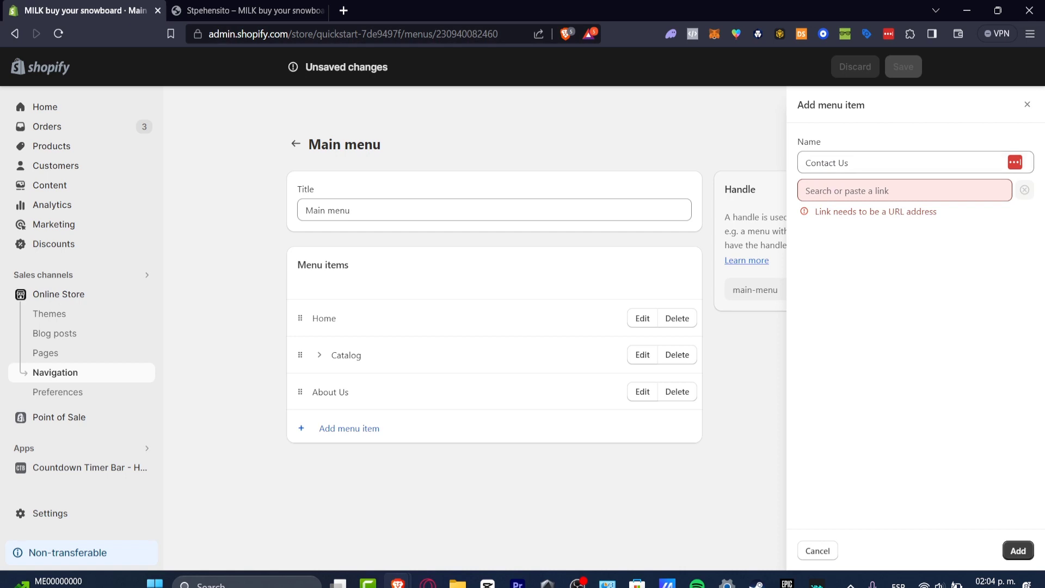
click(904, 190)
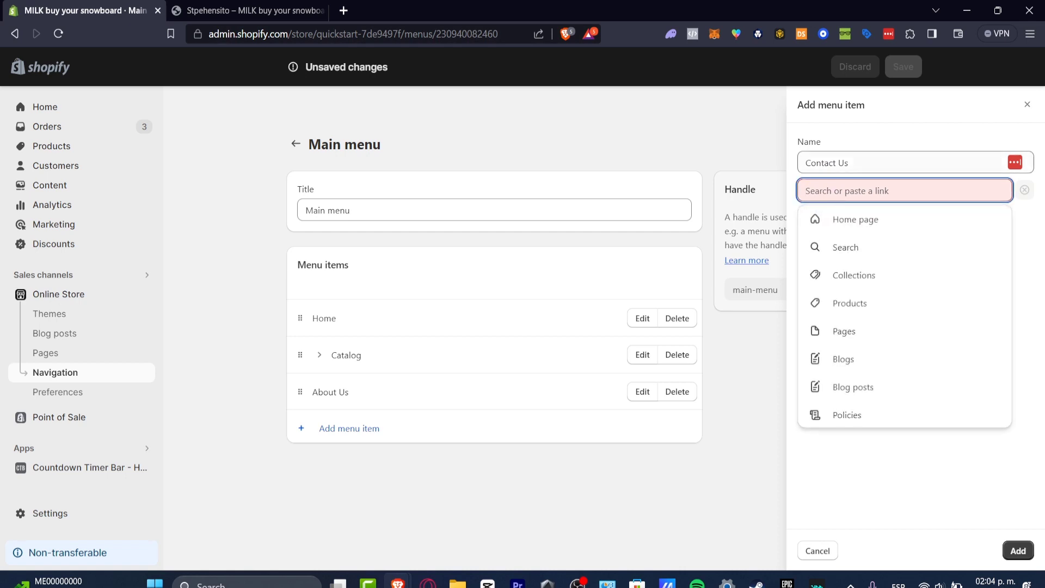
click(915, 129)
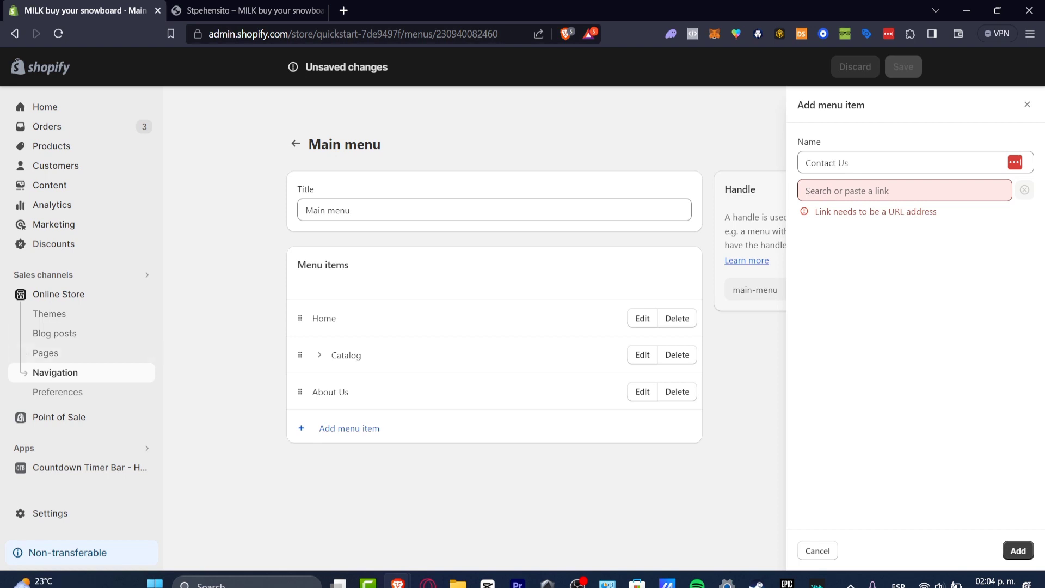
Open the online store's Pages list in a new browser tab and look through the existing pages
right_click(47, 354)
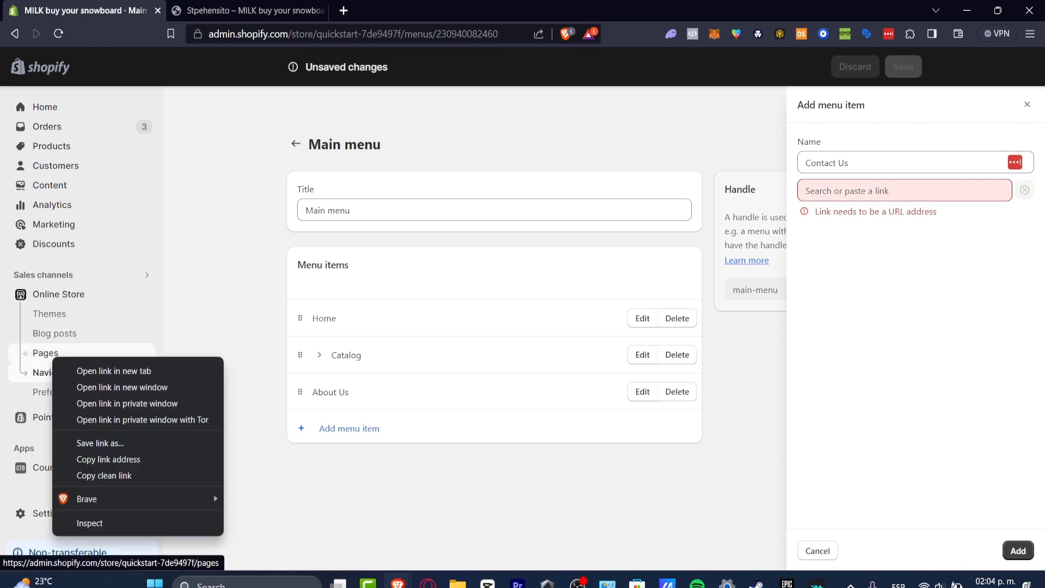
click(82, 371)
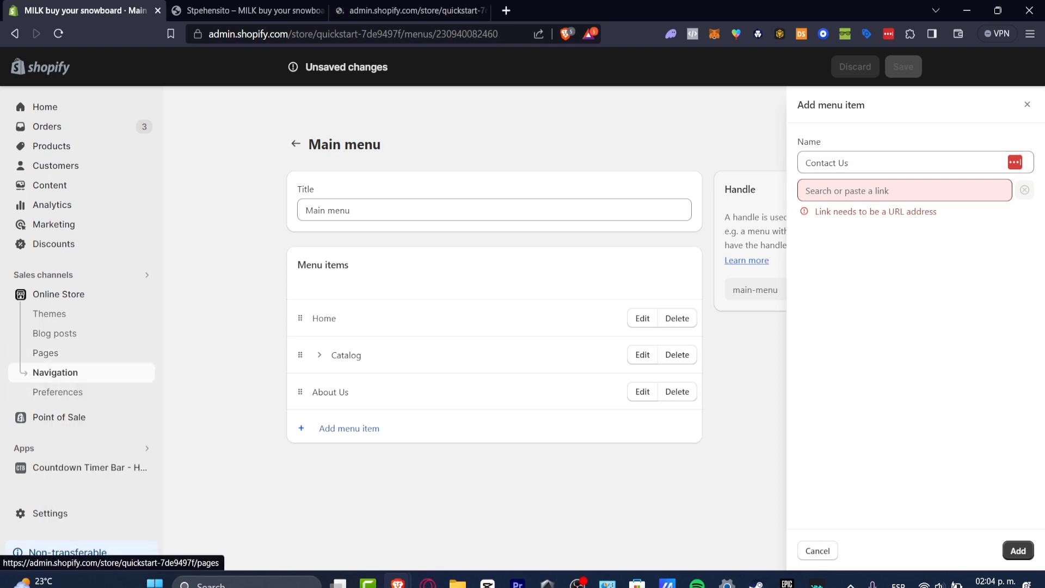
click(408, 10)
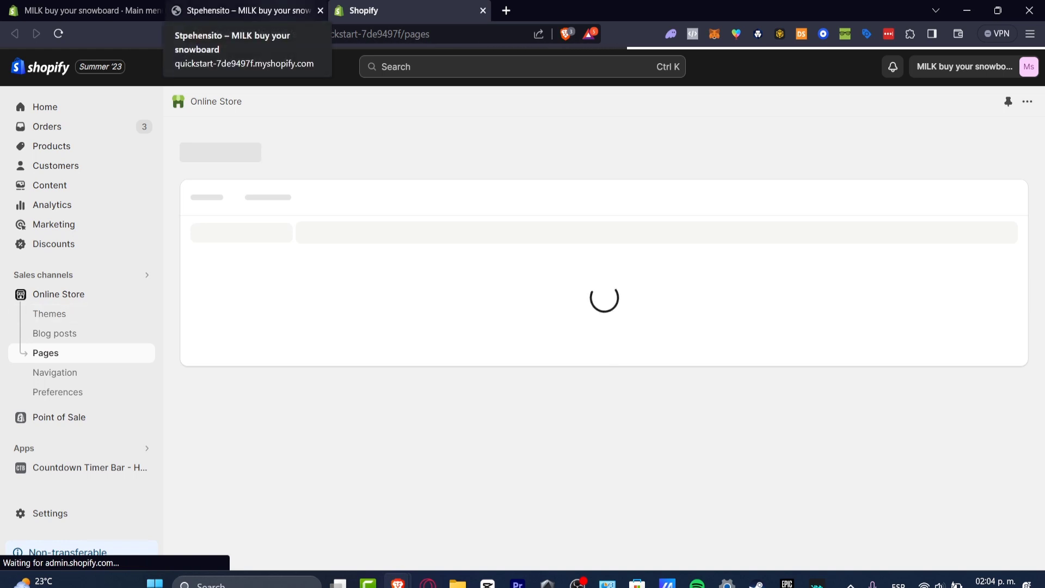
click(245, 10)
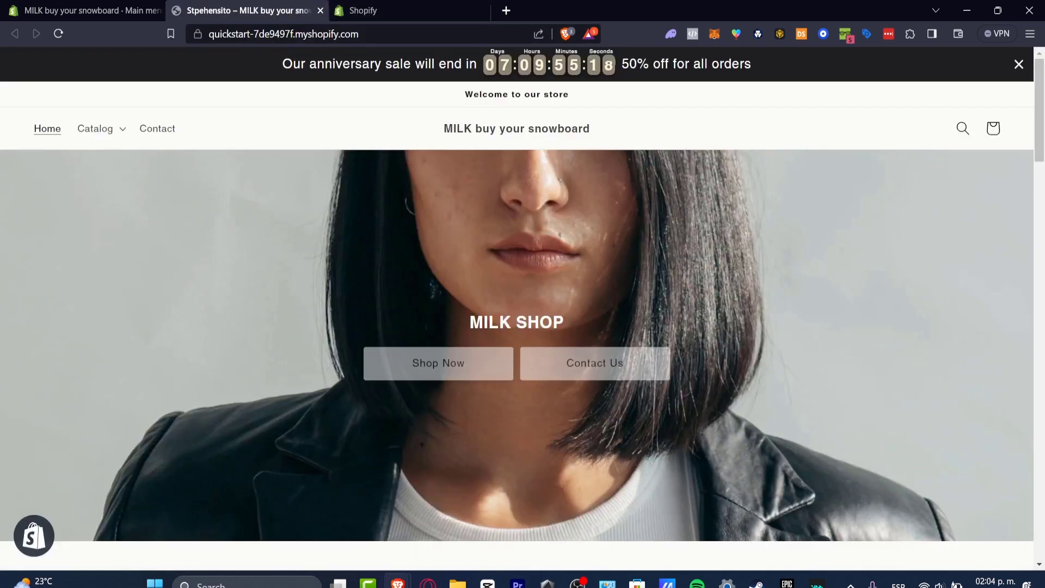
click(411, 10)
scroll(599, 349, down, 5)
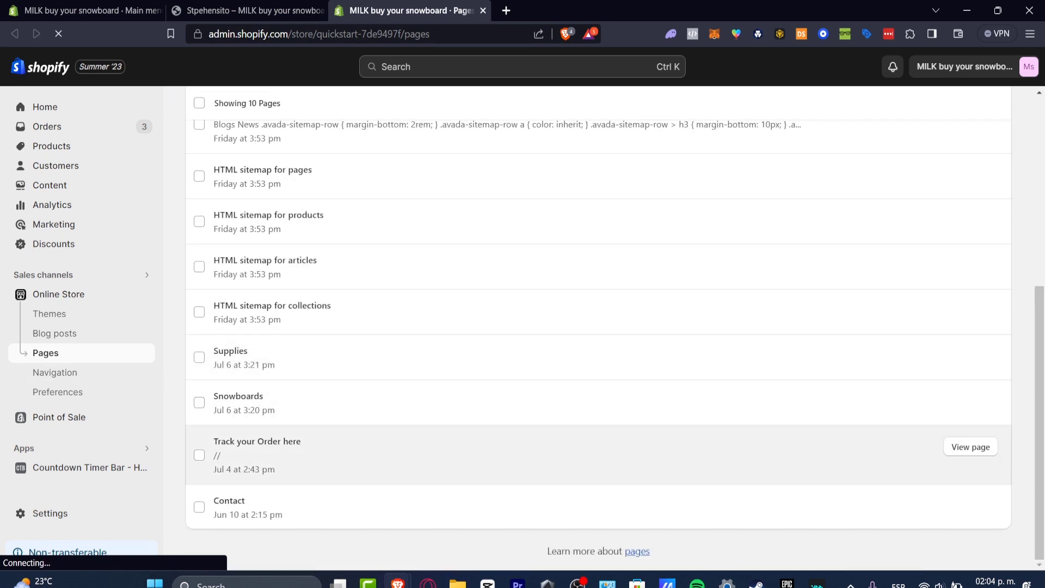
scroll(599, 402, up, 5)
Create and save a new page titled Contact Us with the content "this is just emxam"
click(985, 144)
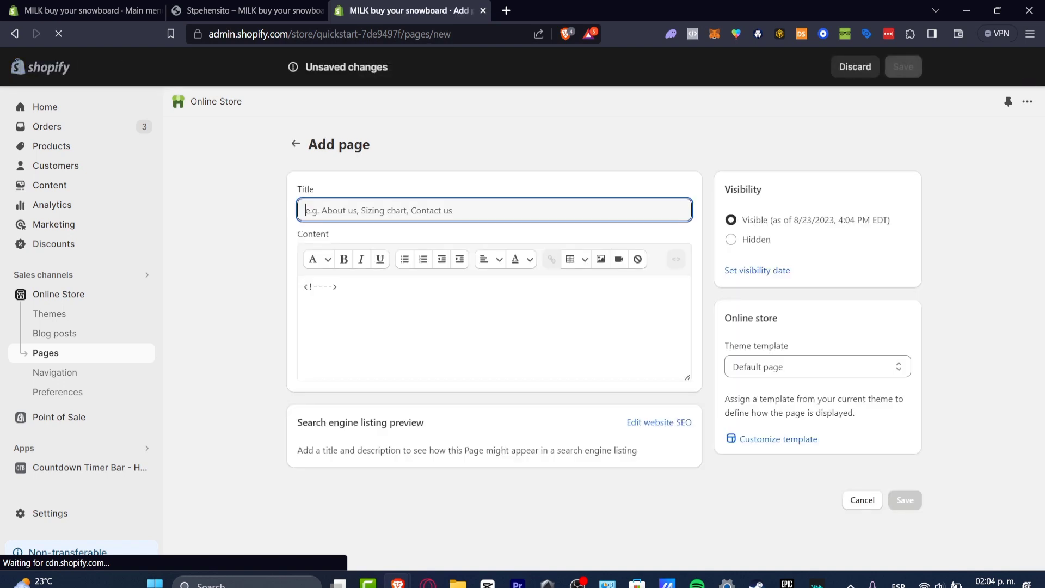
text(Contact Us)
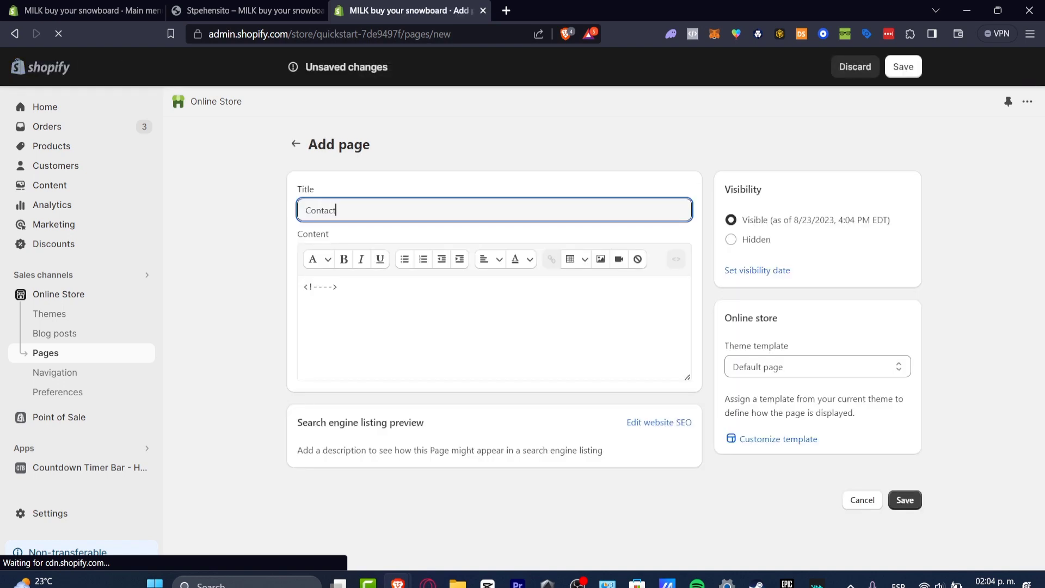
key(Tab)
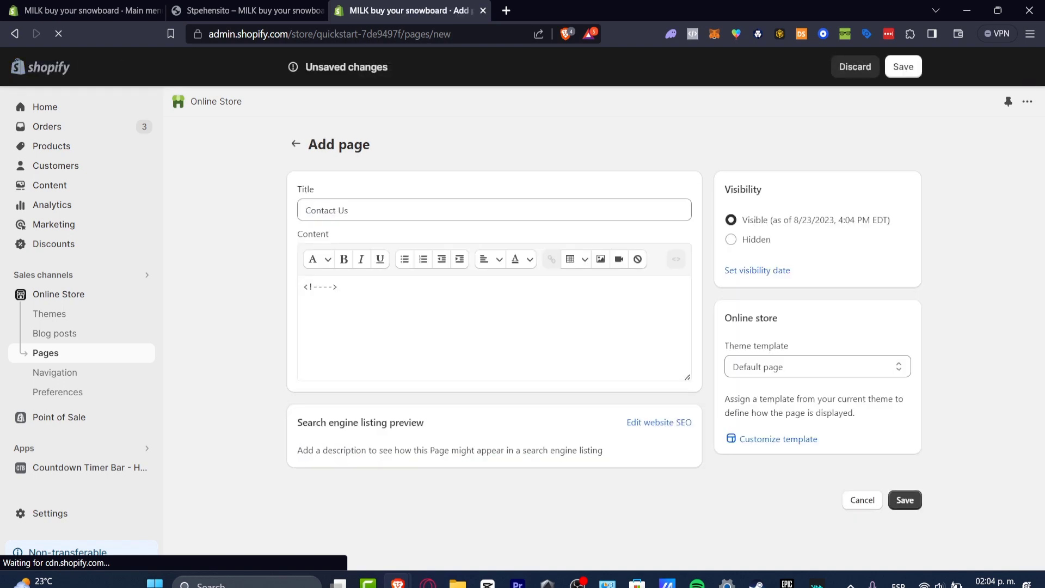
text(this is just emx)
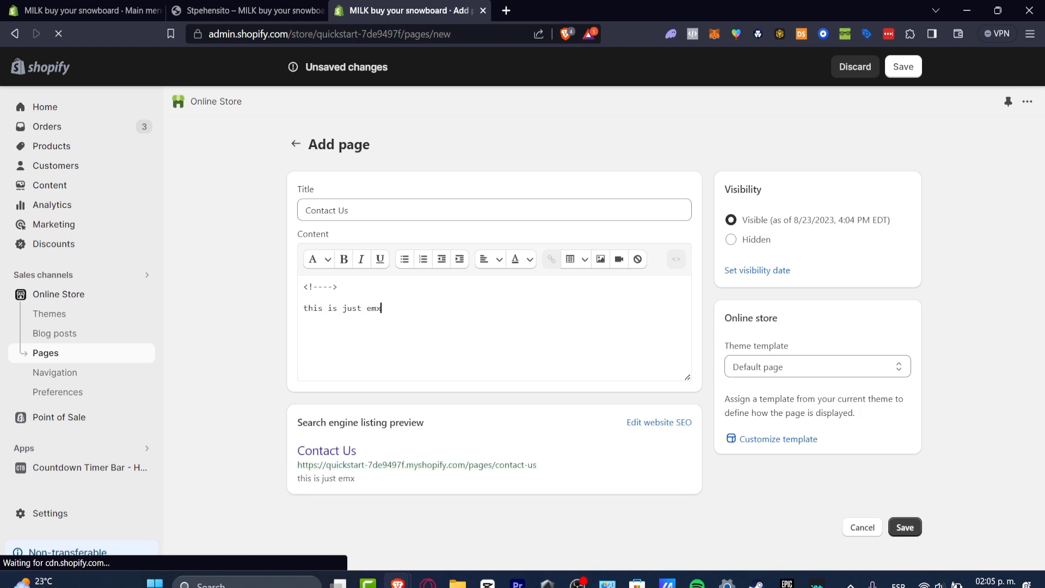
text(am)
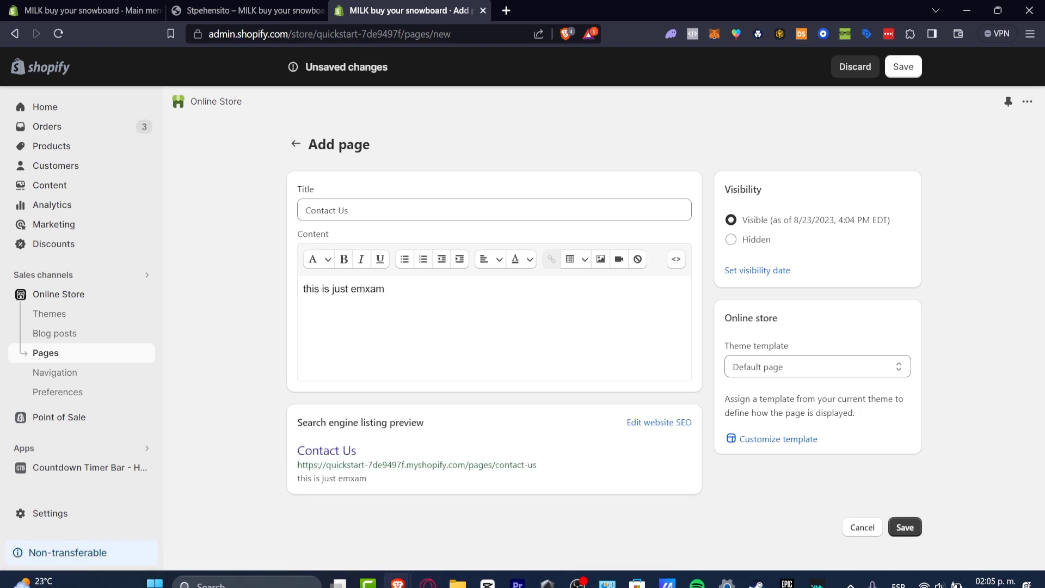
click(900, 67)
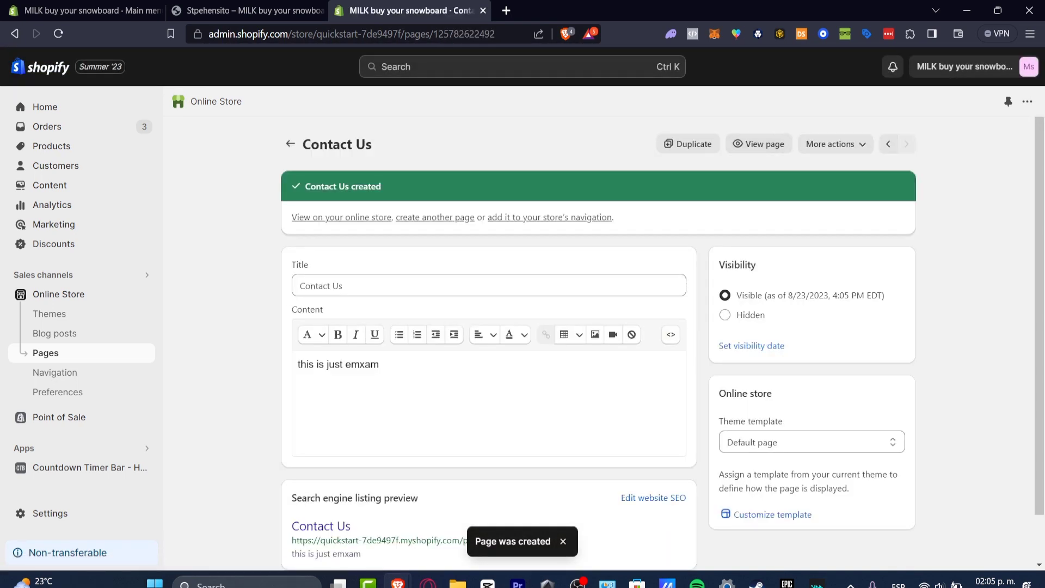
Add the Contact Us menu item linked to the Contact Us page and nest it under About Us
click(251, 11)
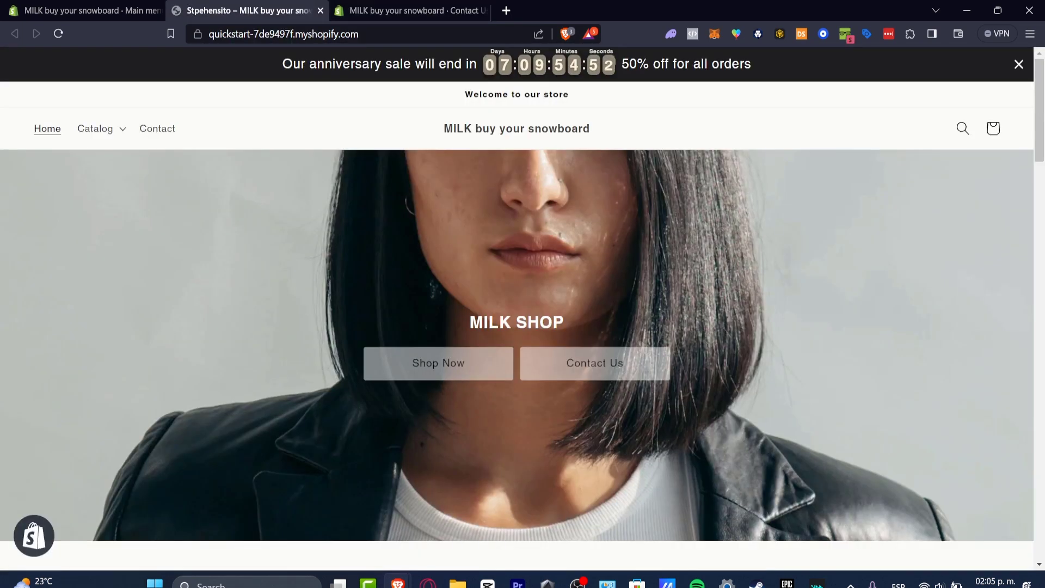
click(84, 10)
click(893, 190)
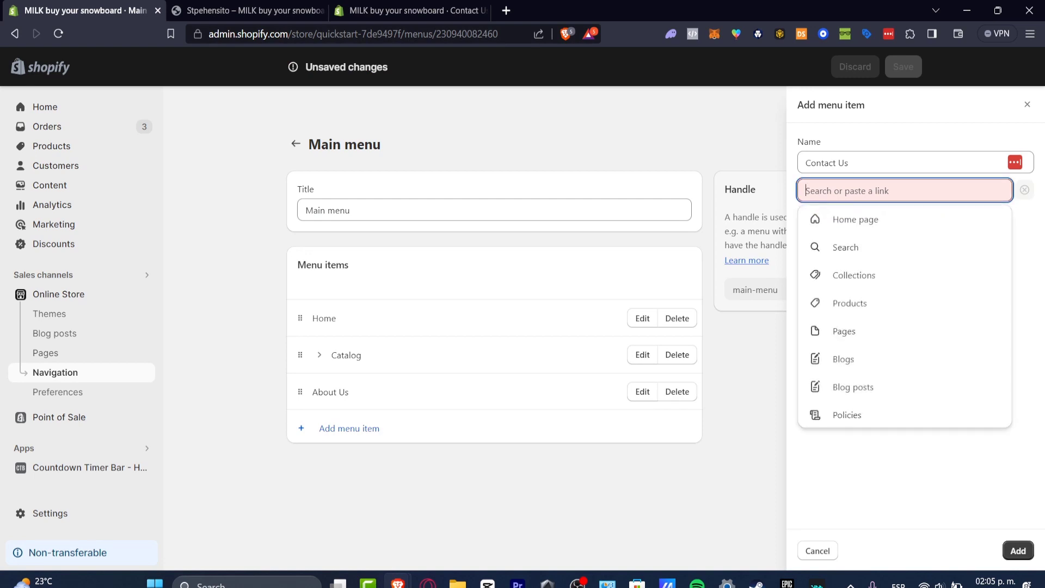
click(845, 331)
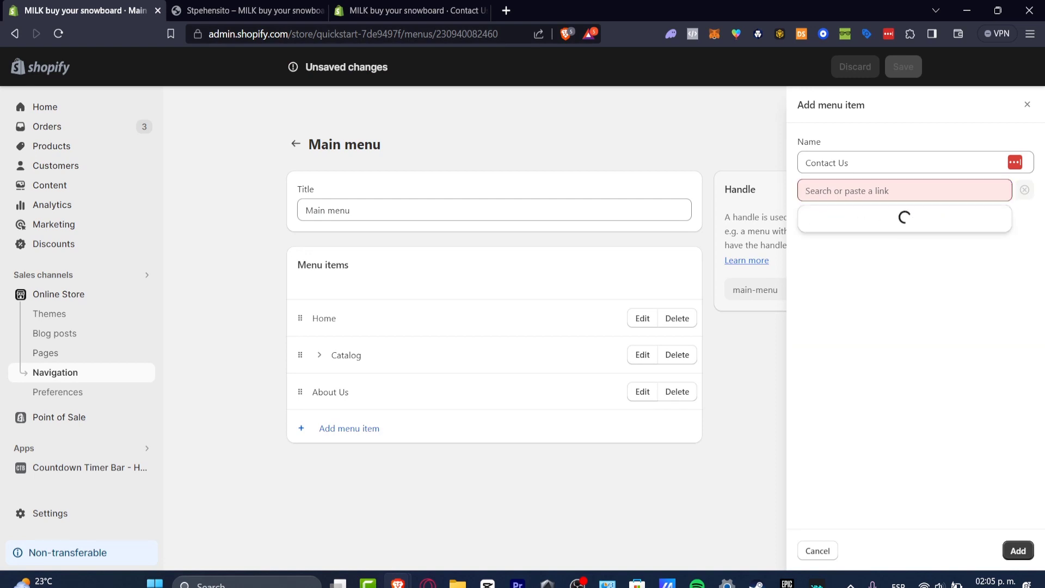
click(830, 276)
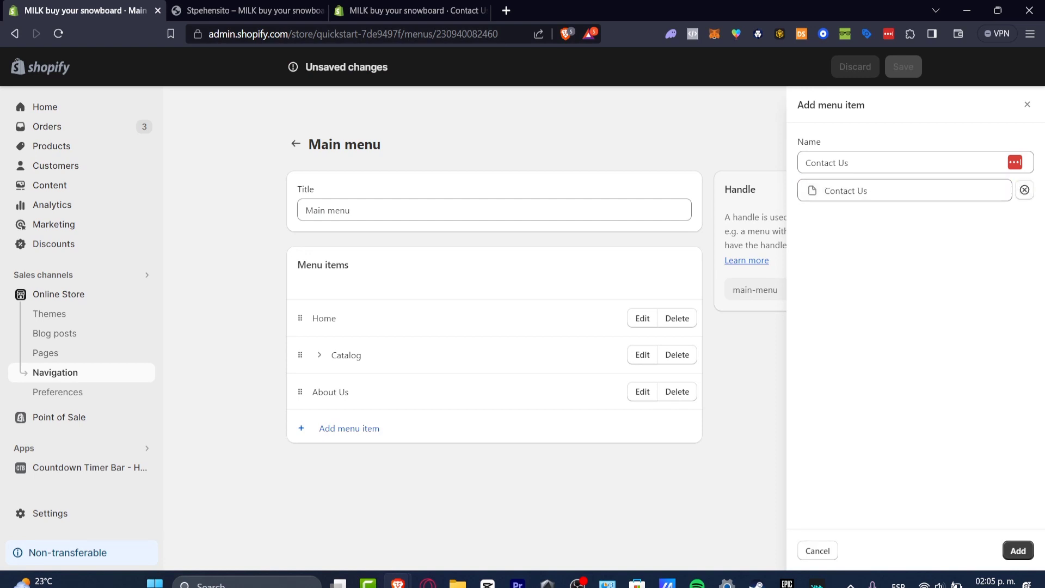
click(1018, 551)
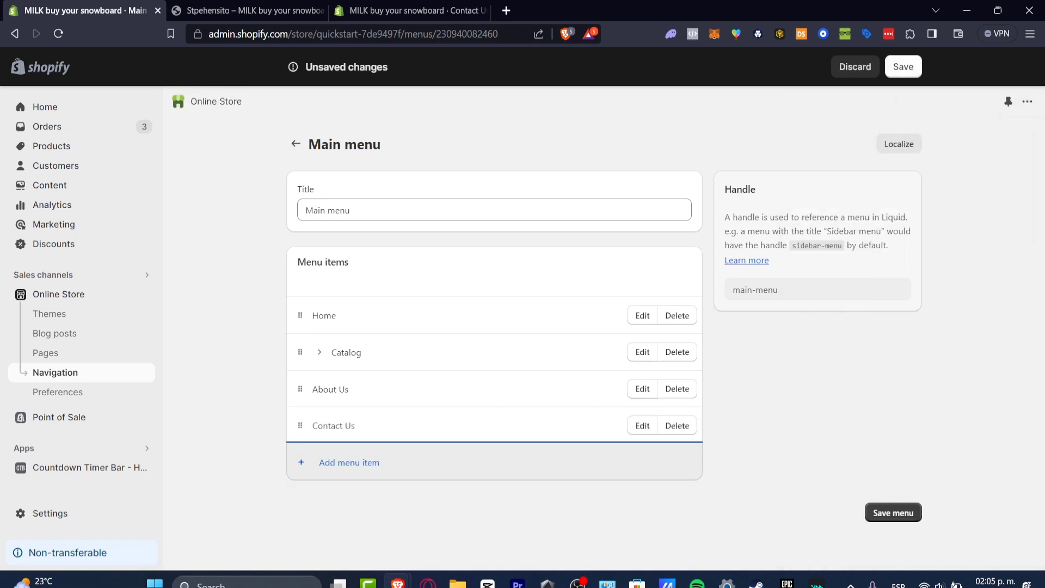
drag(300, 425, 322, 404)
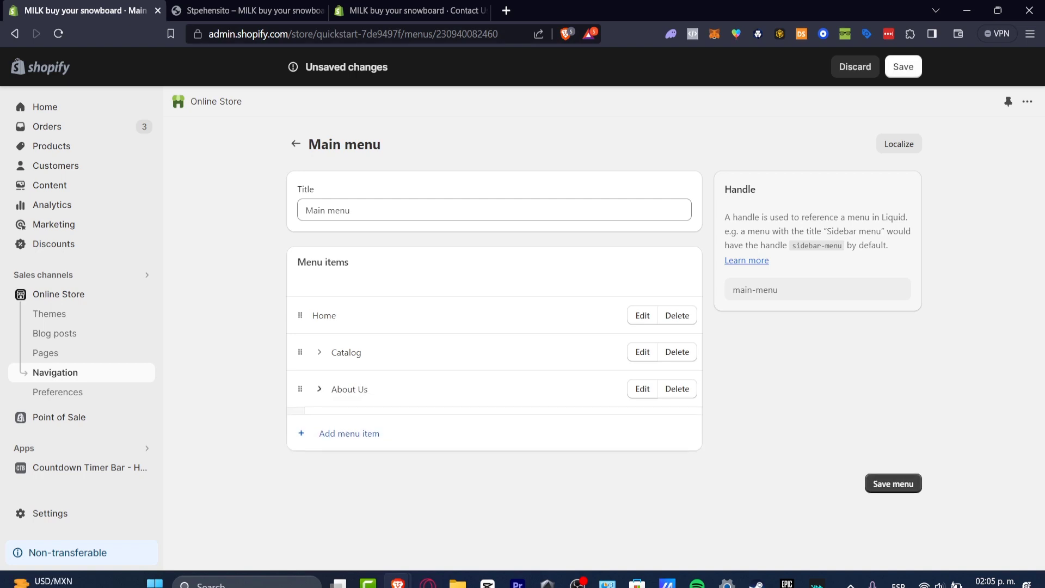
Add an Apply as a Partner item under About Us, linked to the HTML sitemap for pages page, and save the menu
click(320, 389)
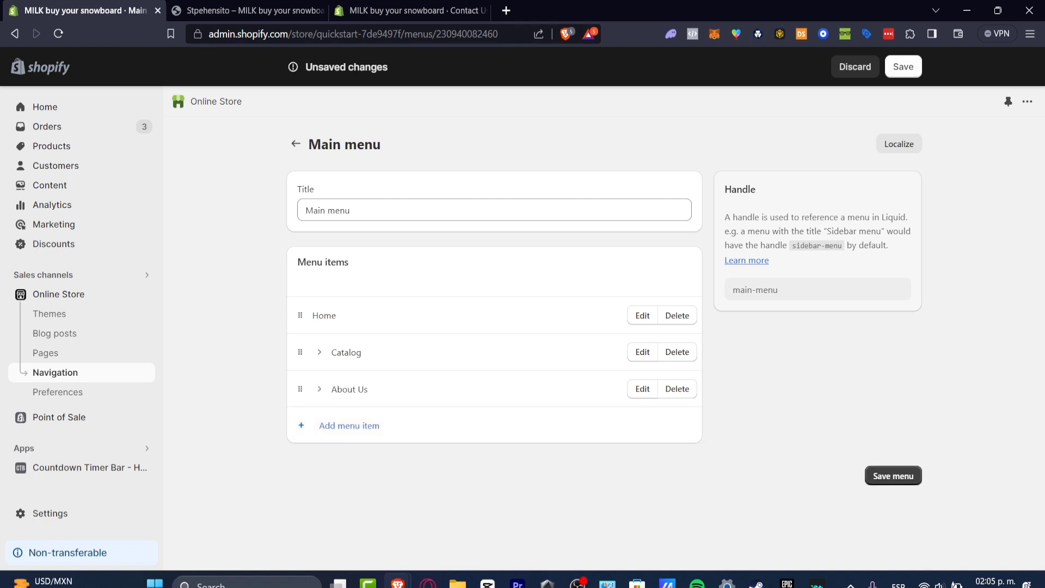
click(319, 389)
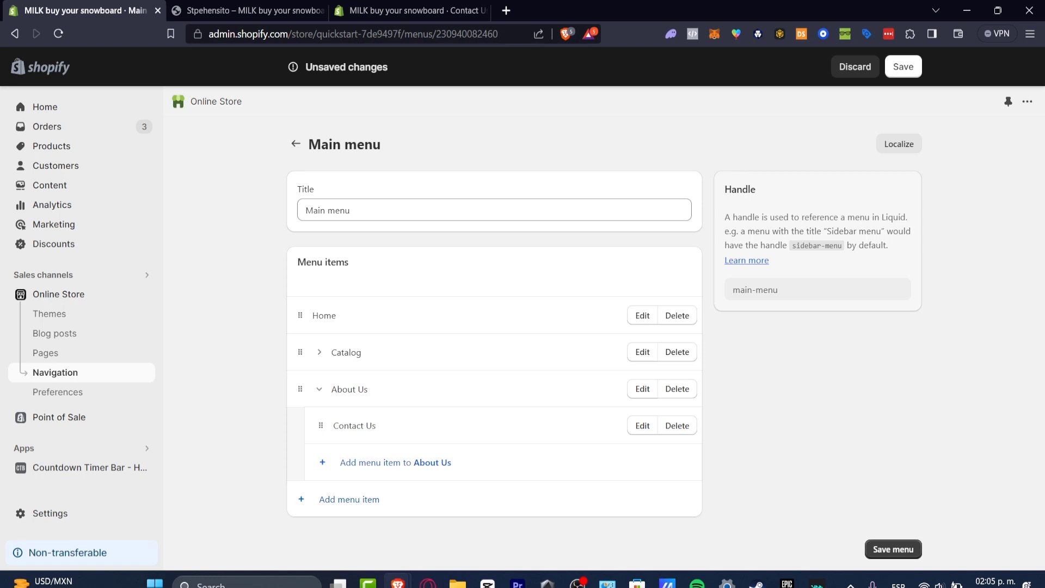
click(396, 463)
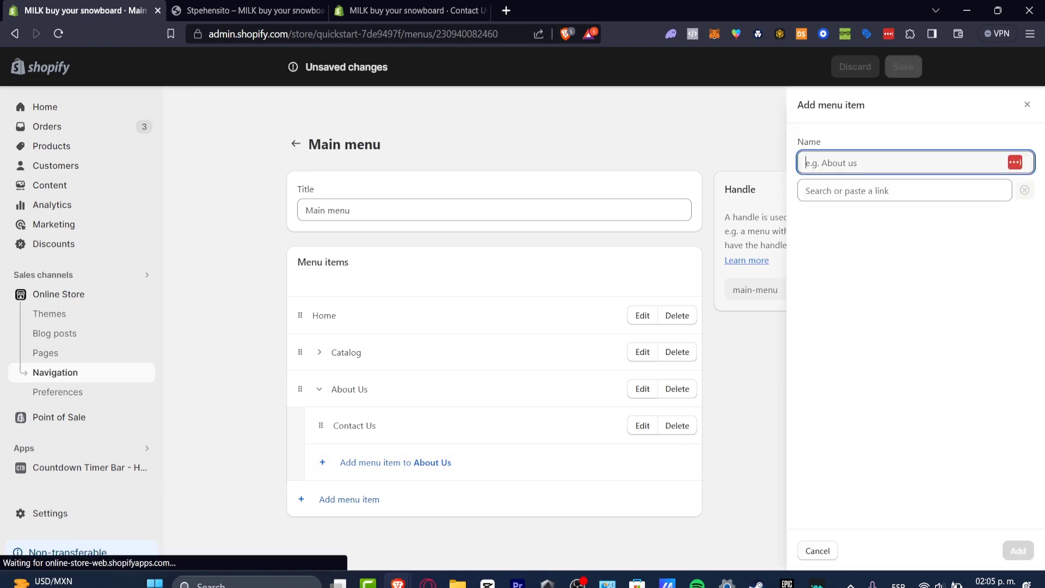
text(A)
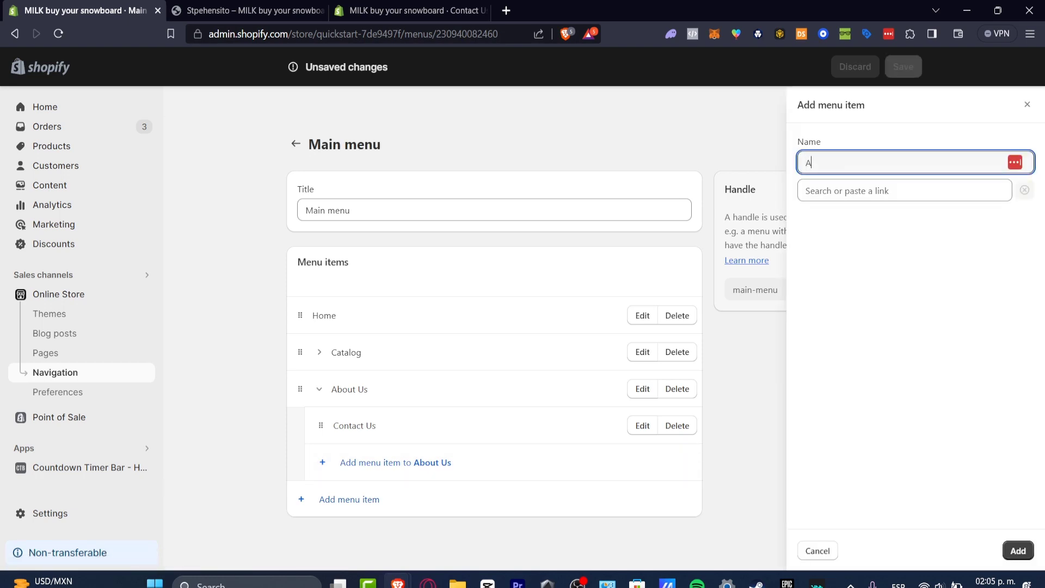
text(pply as a Partner)
click(904, 191)
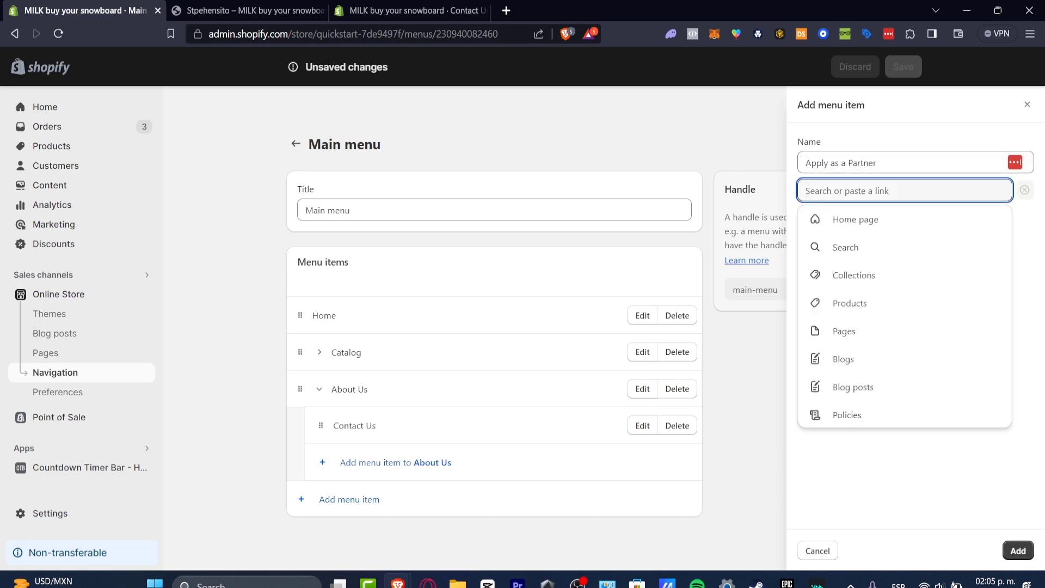
click(845, 331)
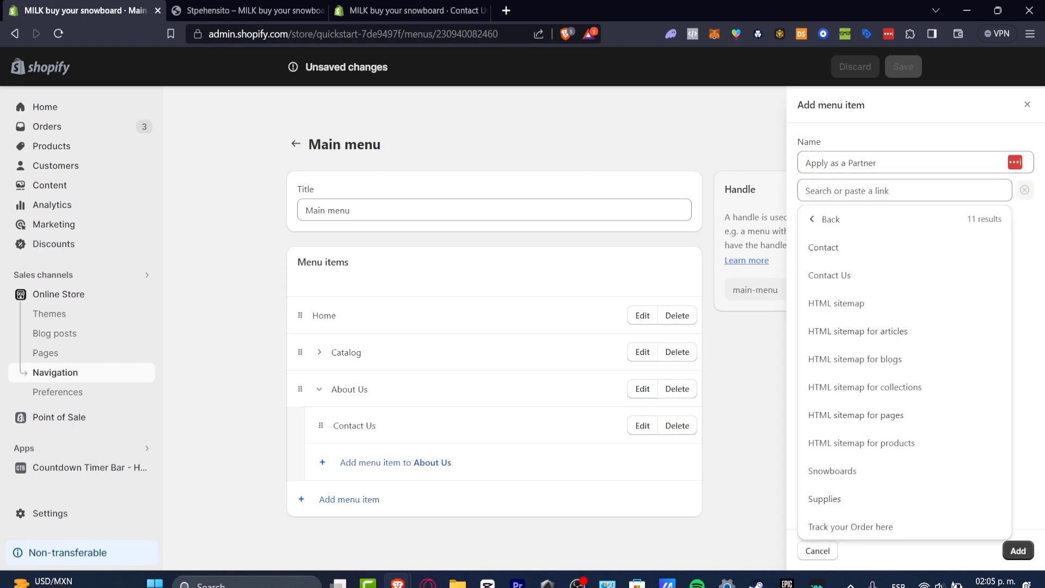
click(856, 415)
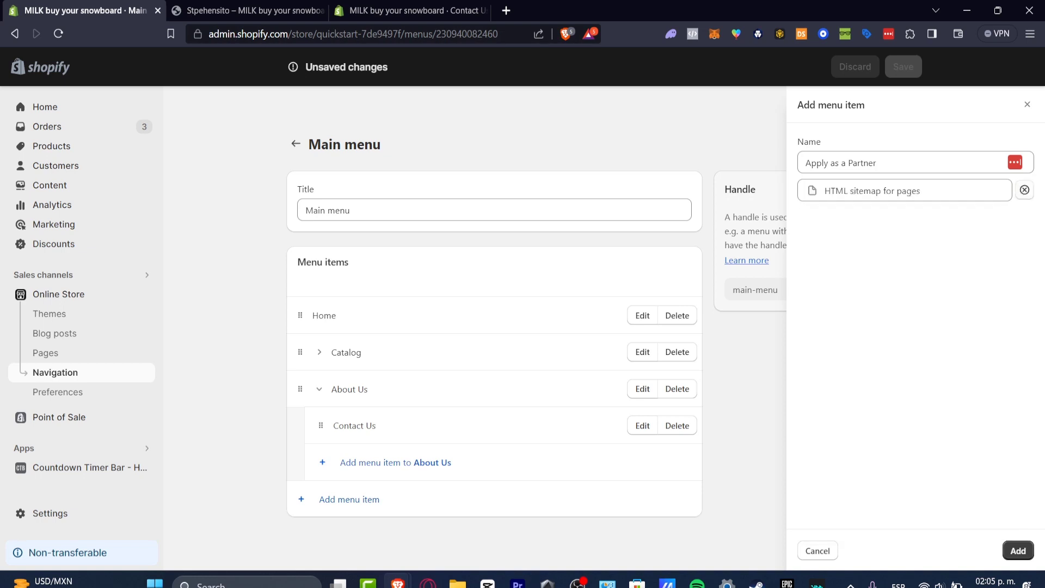
click(1018, 551)
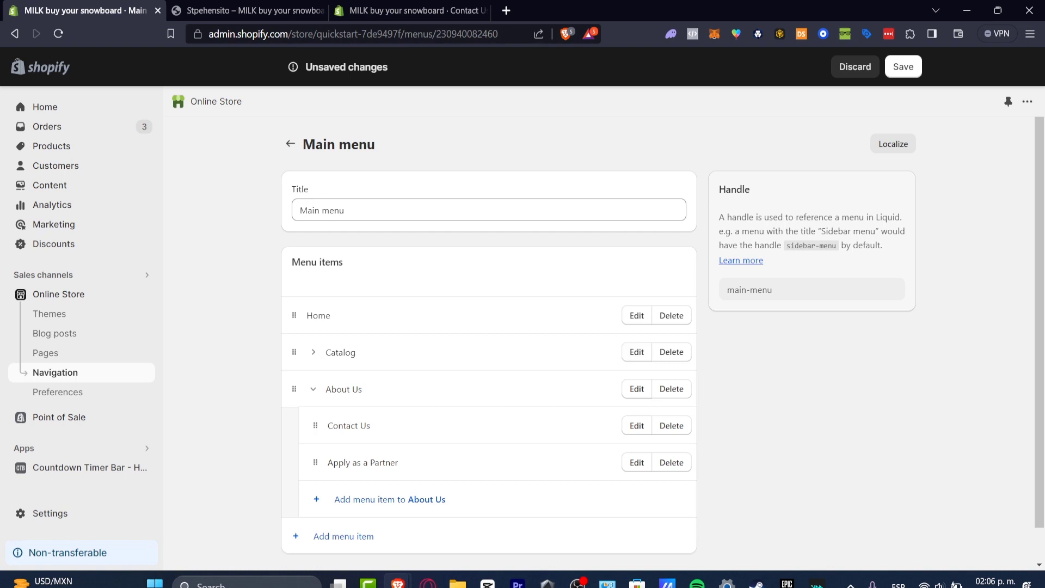
click(904, 66)
Reload the storefront in its browser tab and inspect the About Us and Catalog dropdowns in the header
click(261, 10)
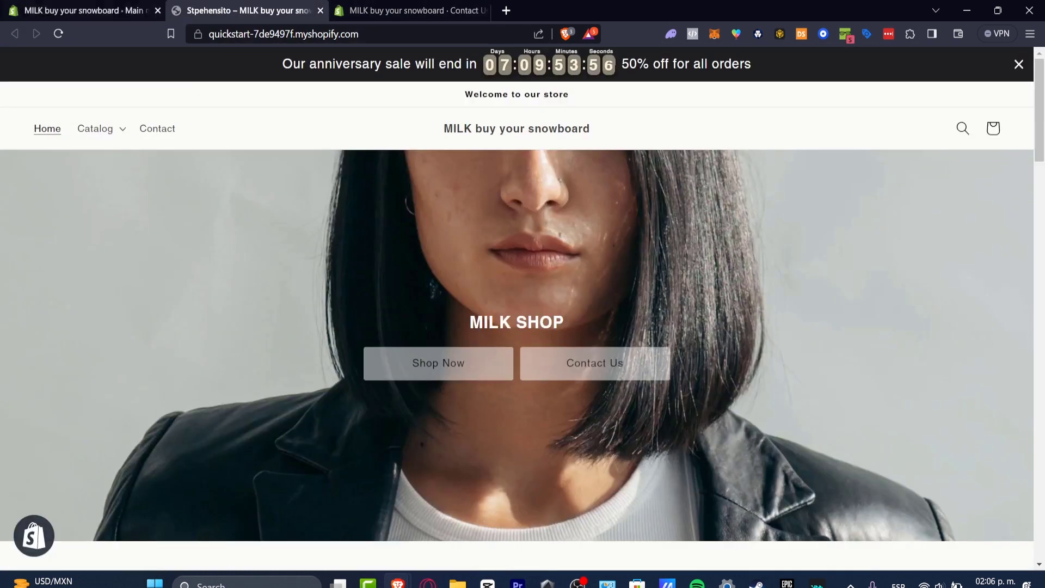
click(58, 34)
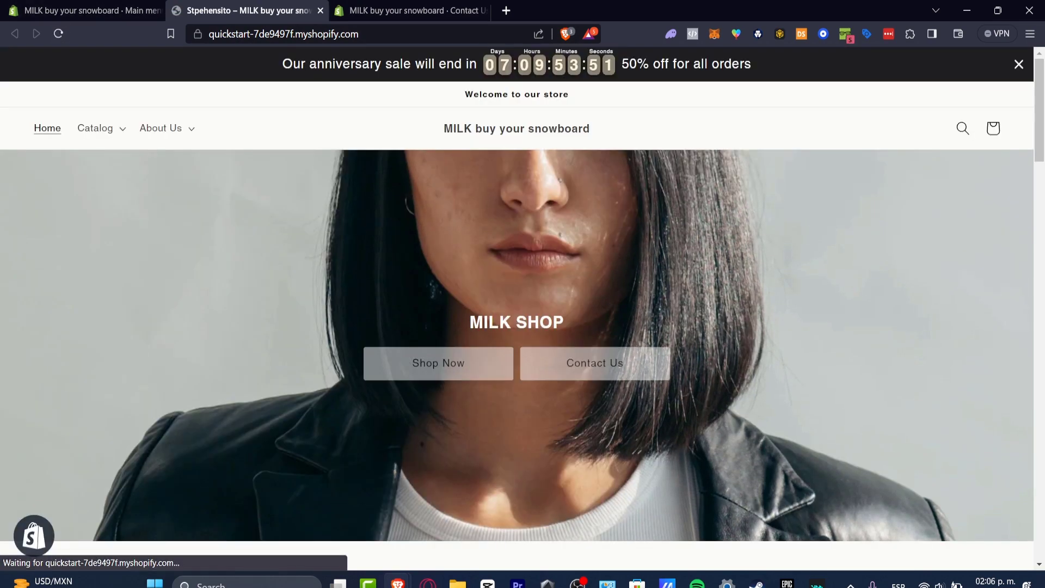
click(161, 128)
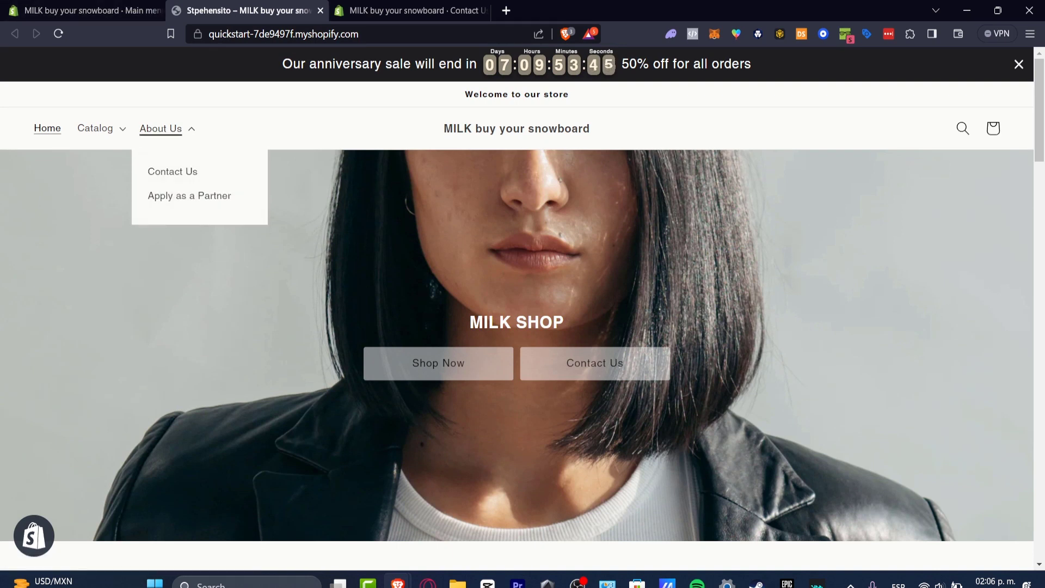
click(95, 129)
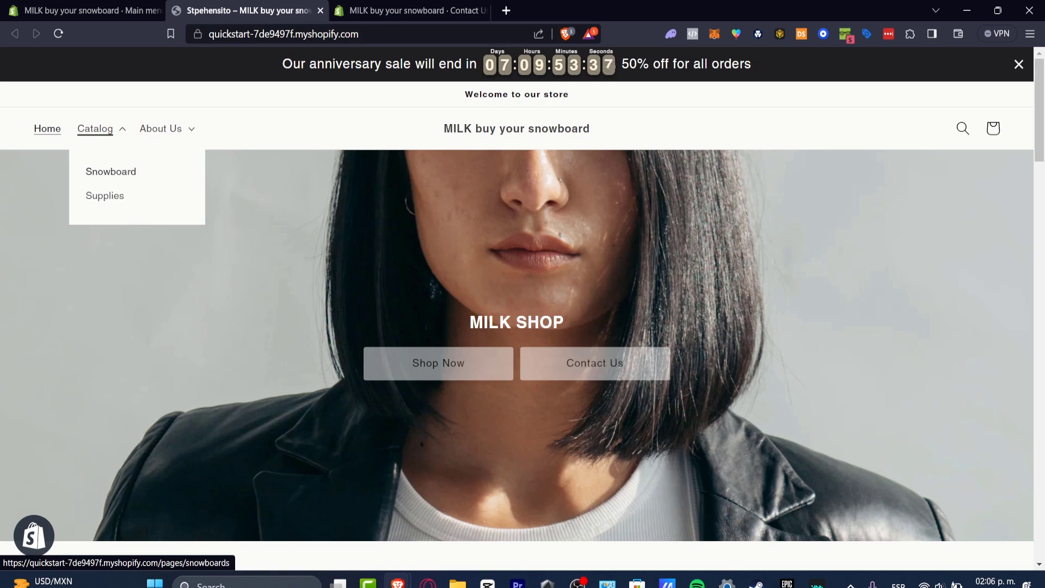
Back in the main menu editor, add a Spring item linked to the Snowboards collection under Catalog and nest it under Snowboard
click(91, 10)
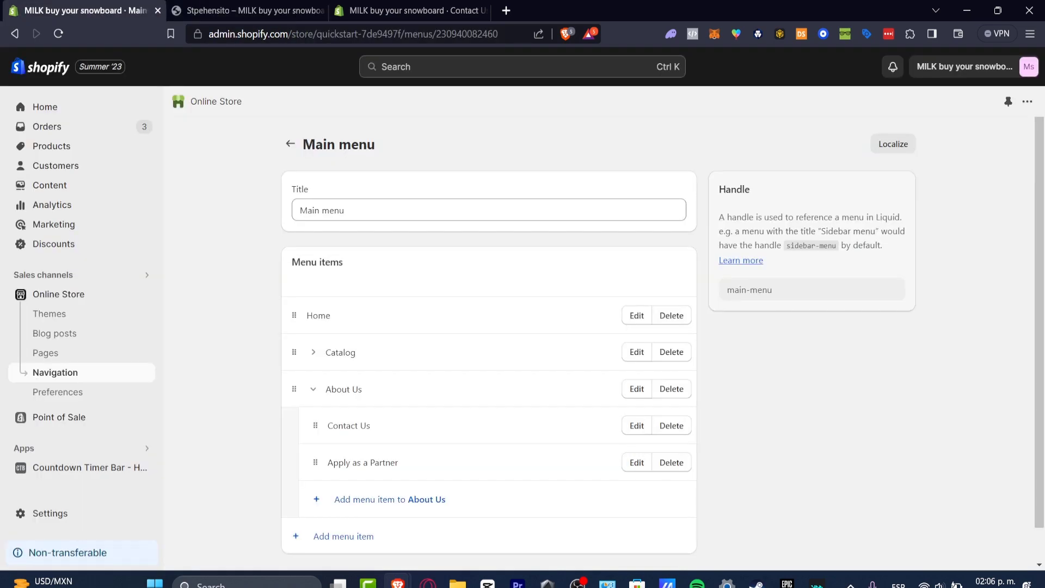
click(313, 352)
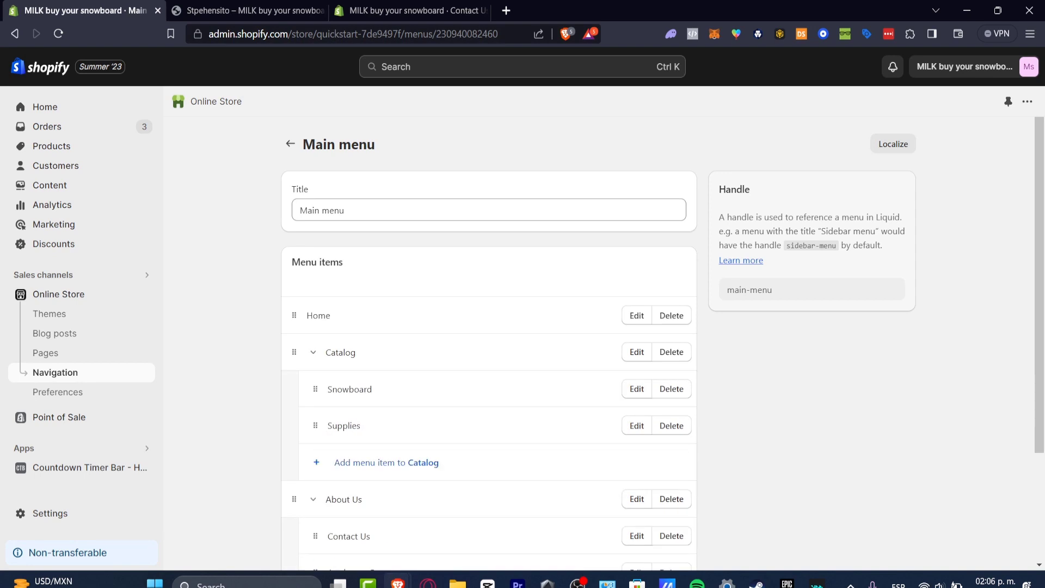
scroll(381, 349, down, 3)
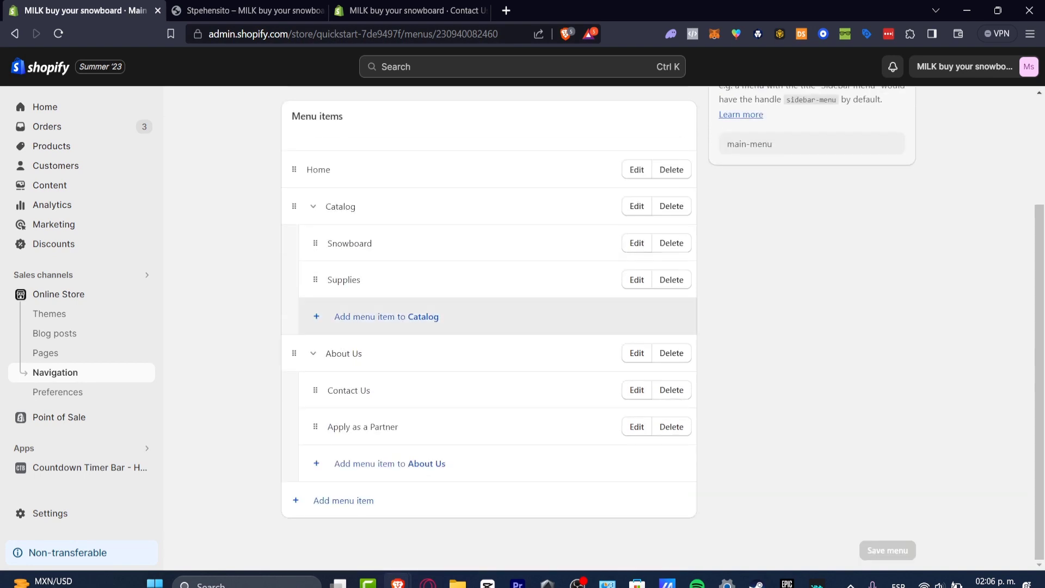
click(386, 317)
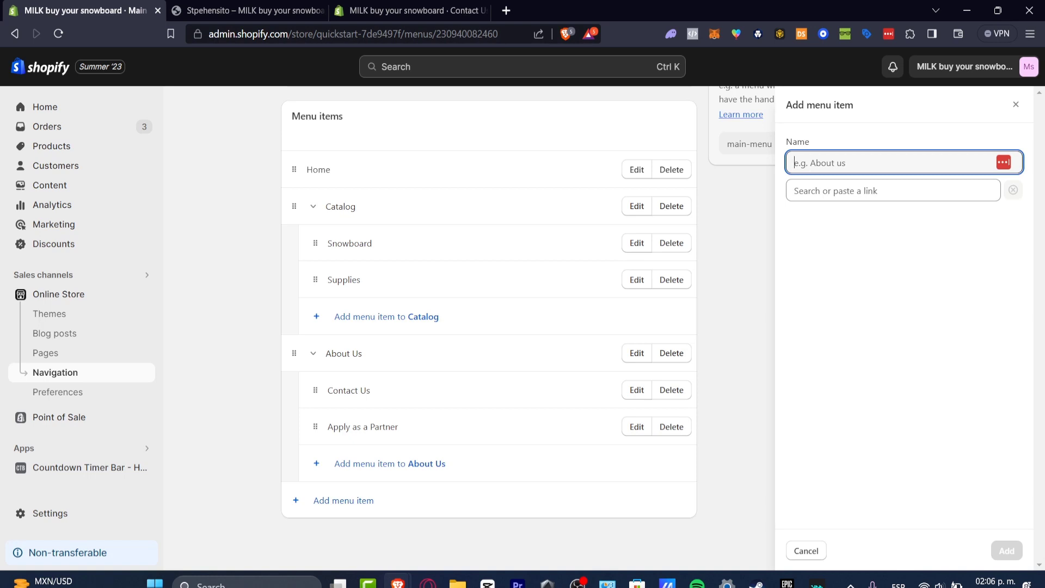
text(Spring)
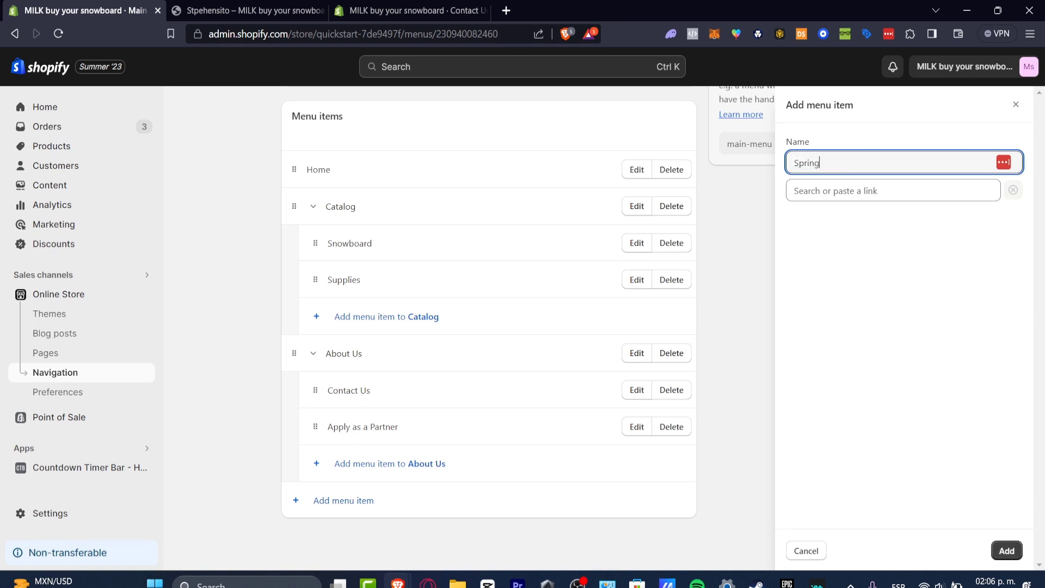
key(ctrl+a)
click(893, 191)
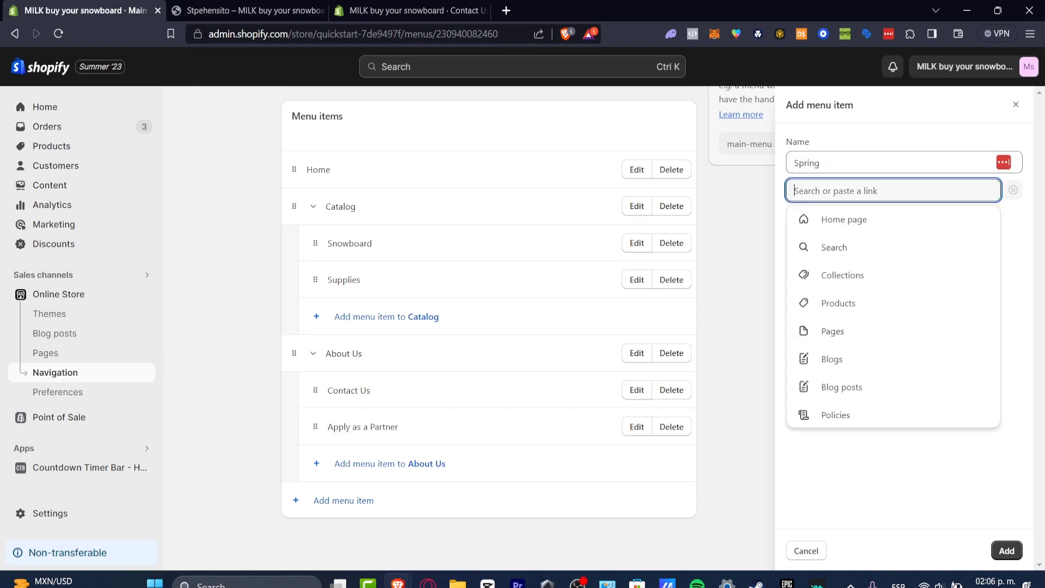
click(843, 276)
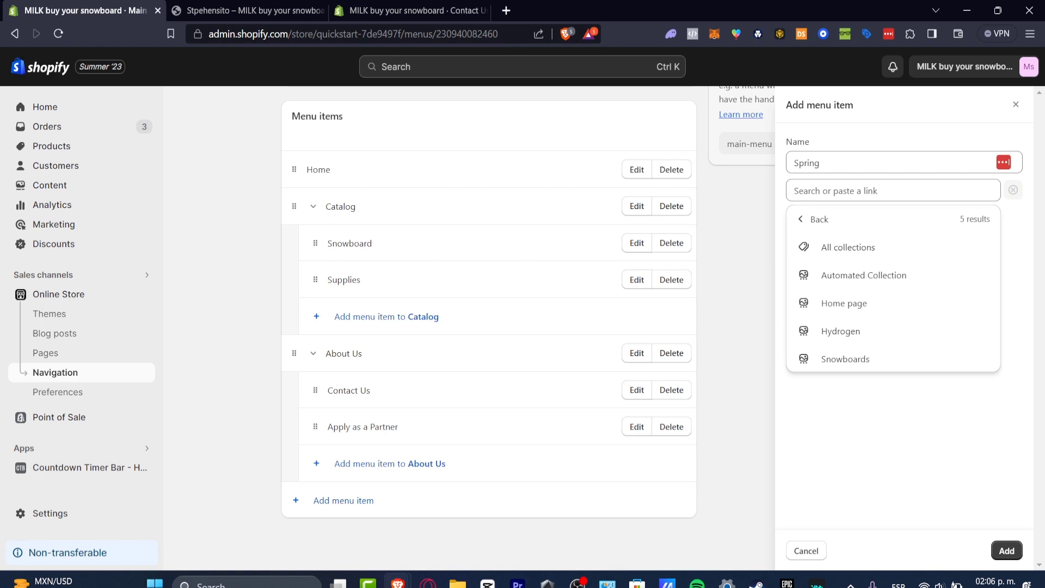
click(846, 359)
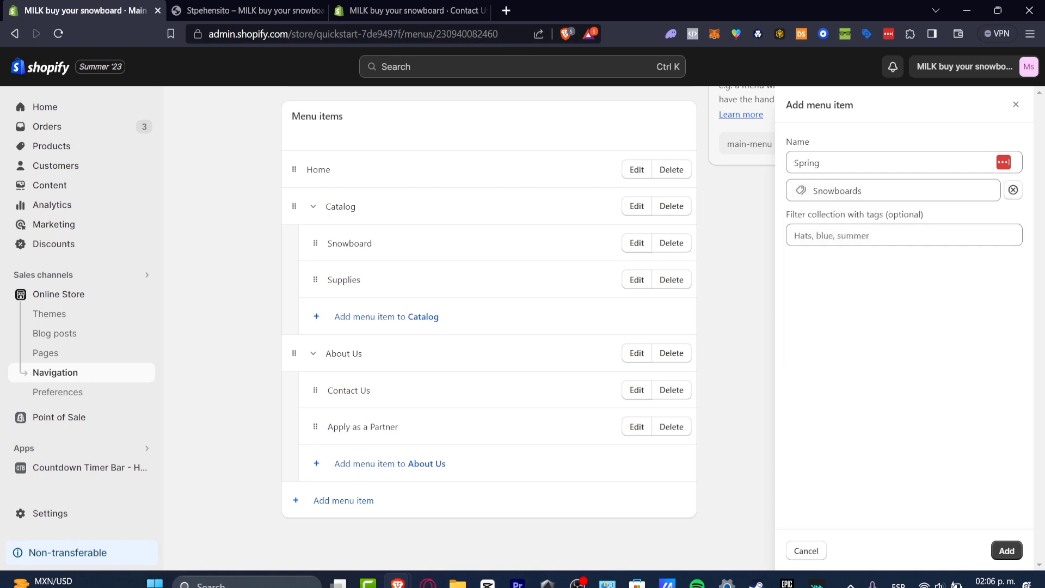
click(850, 235)
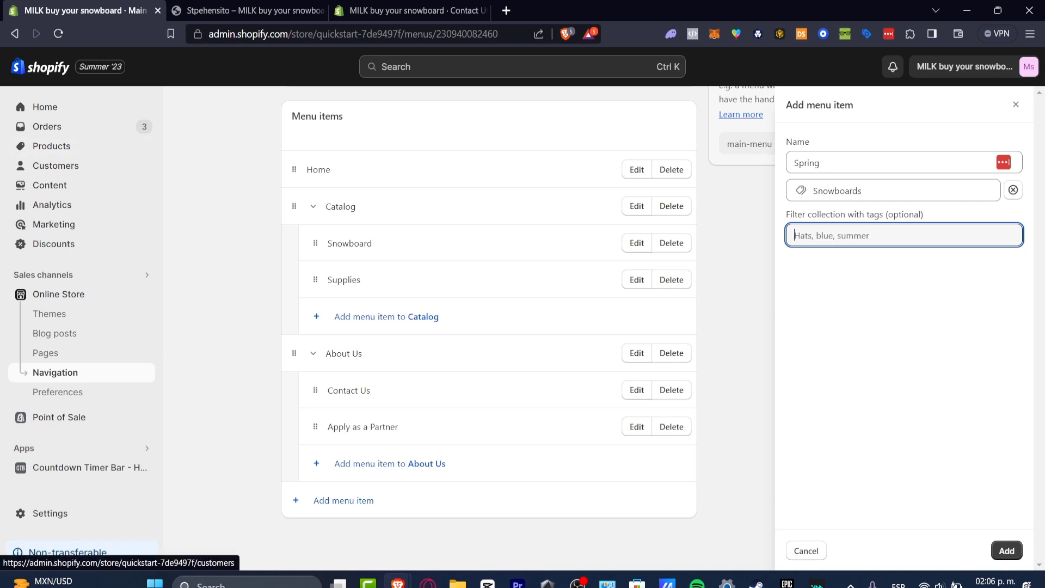
click(1007, 550)
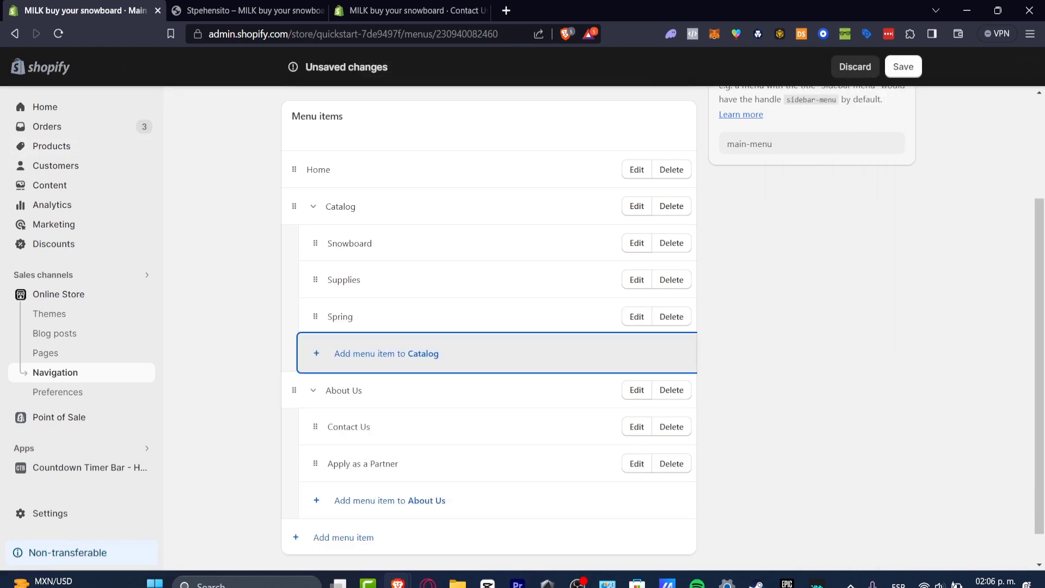
drag(315, 316, 351, 264)
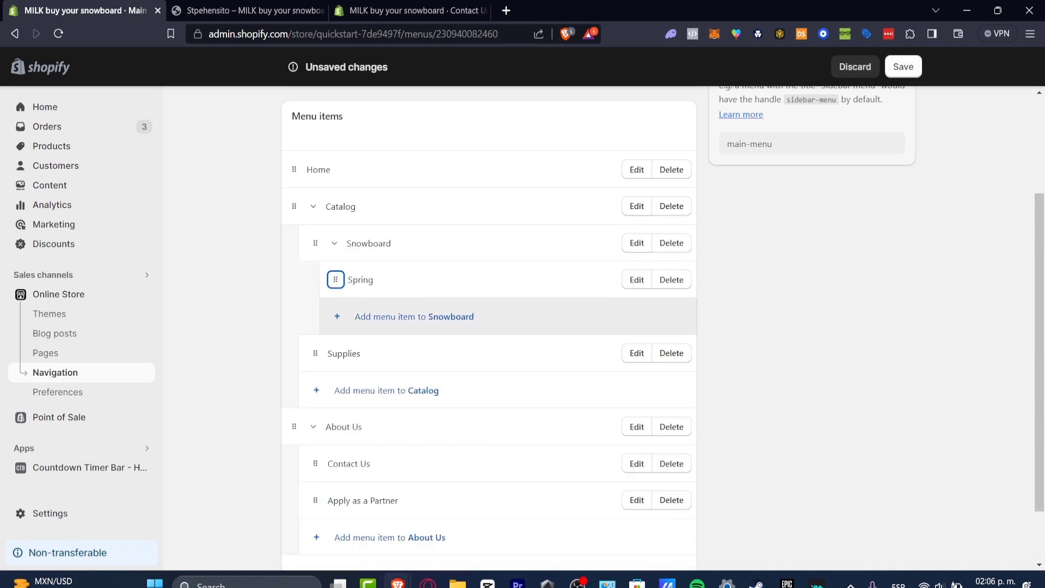
Add a Winter item linked to Automated Collection under Snowboard and save the menu
click(405, 316)
text(Winter)
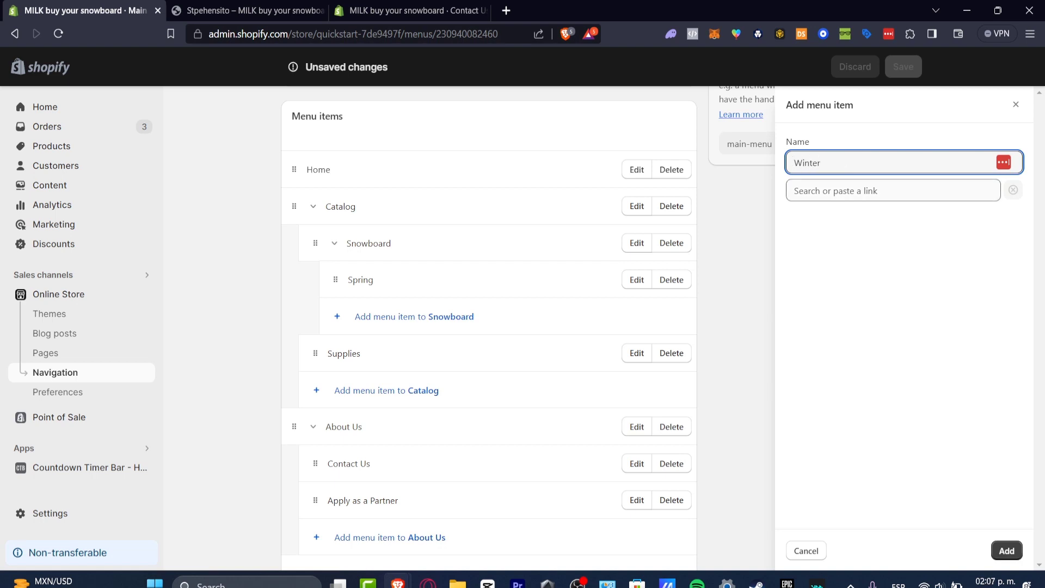
click(893, 190)
click(843, 275)
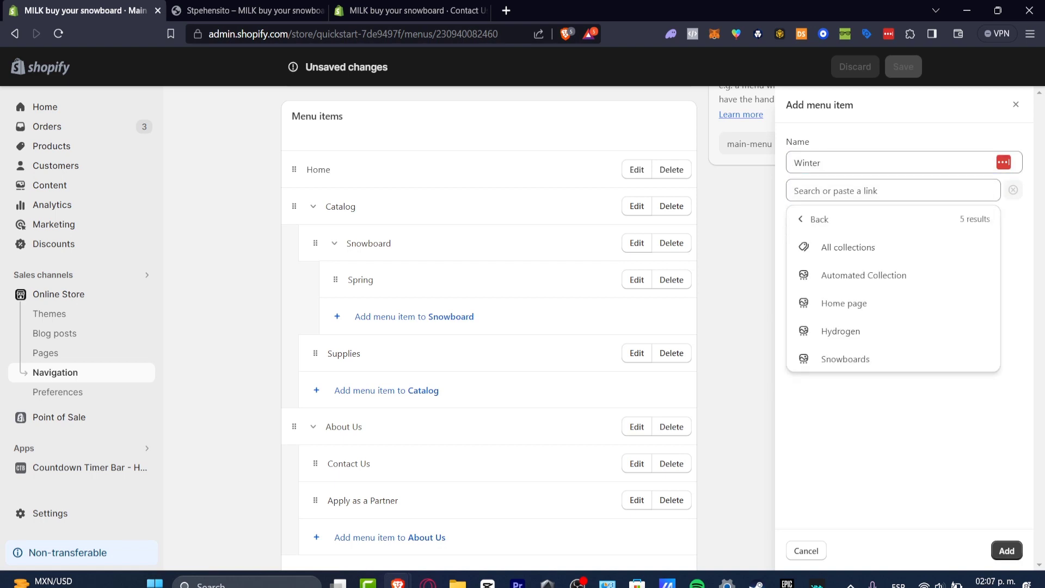
click(864, 275)
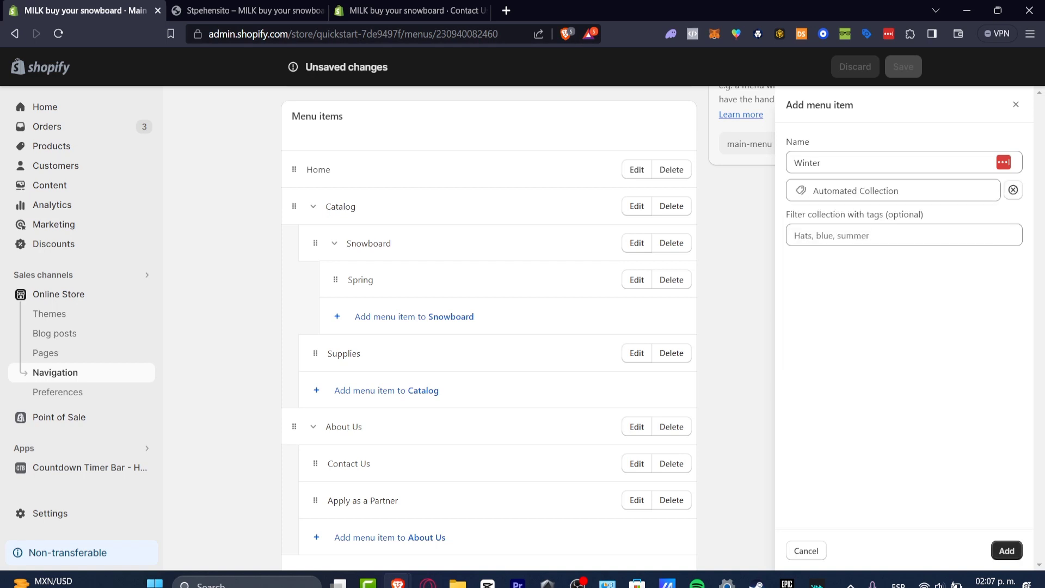
click(1006, 551)
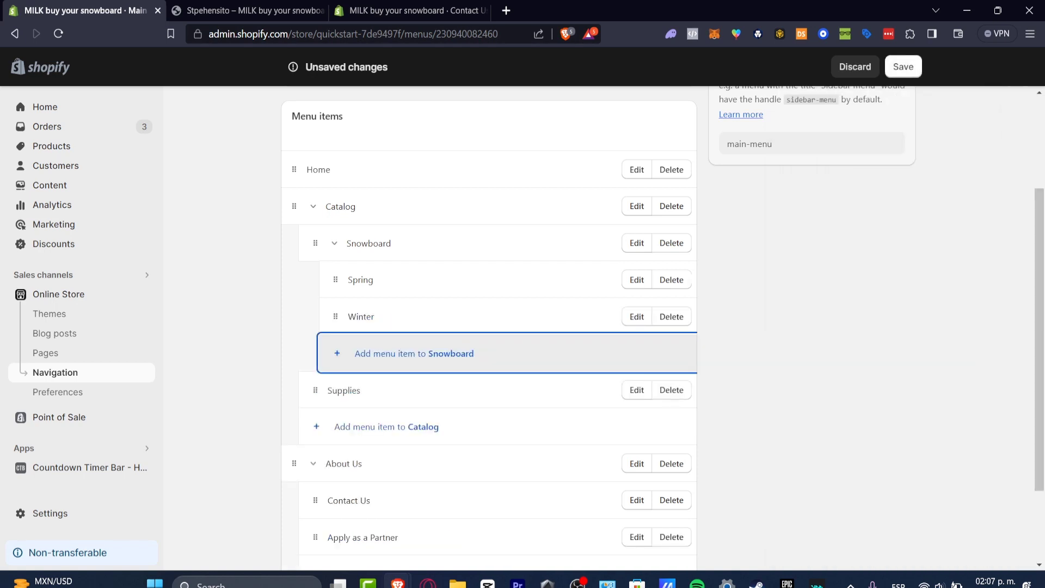
click(903, 67)
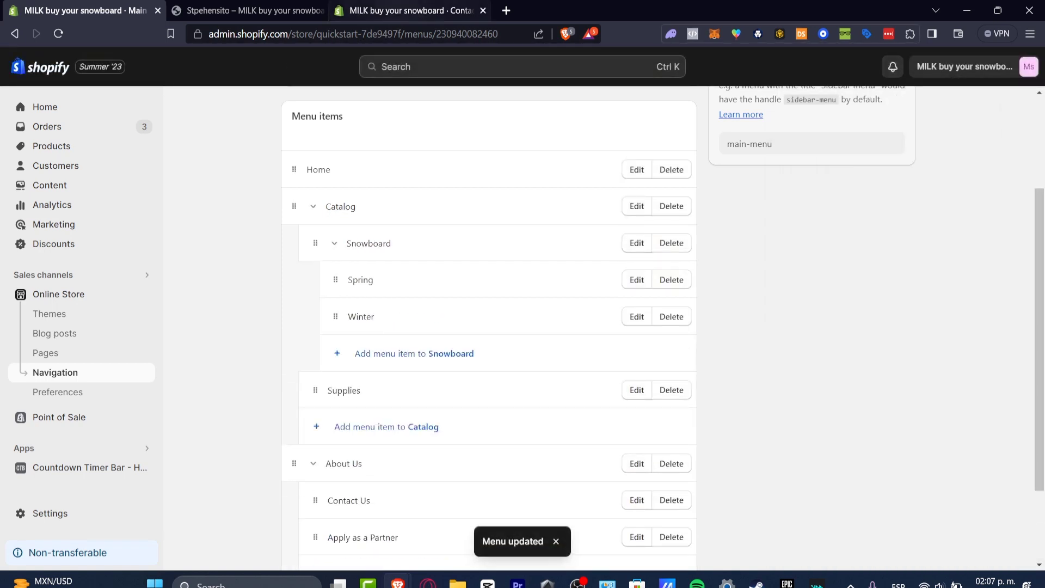
Reload the storefront and expand Snowboard within the Catalog dropdown to check the nested items
click(256, 11)
key(F5)
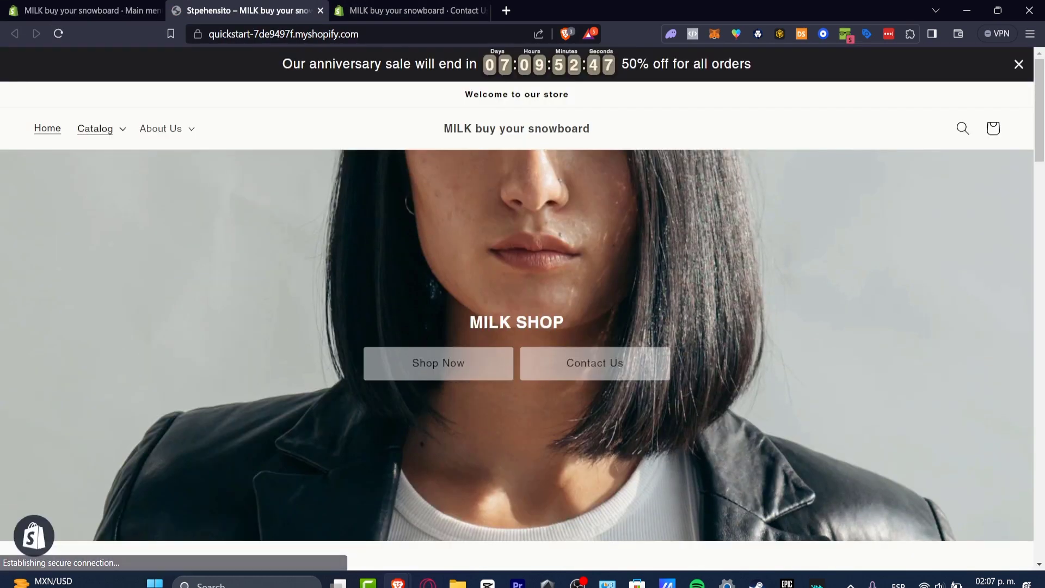
click(98, 129)
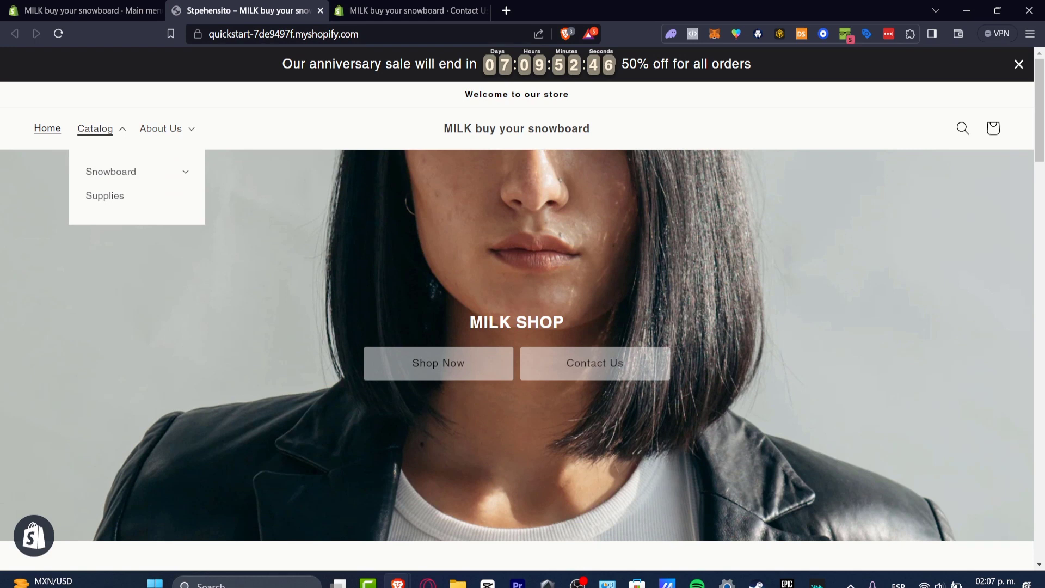
click(111, 172)
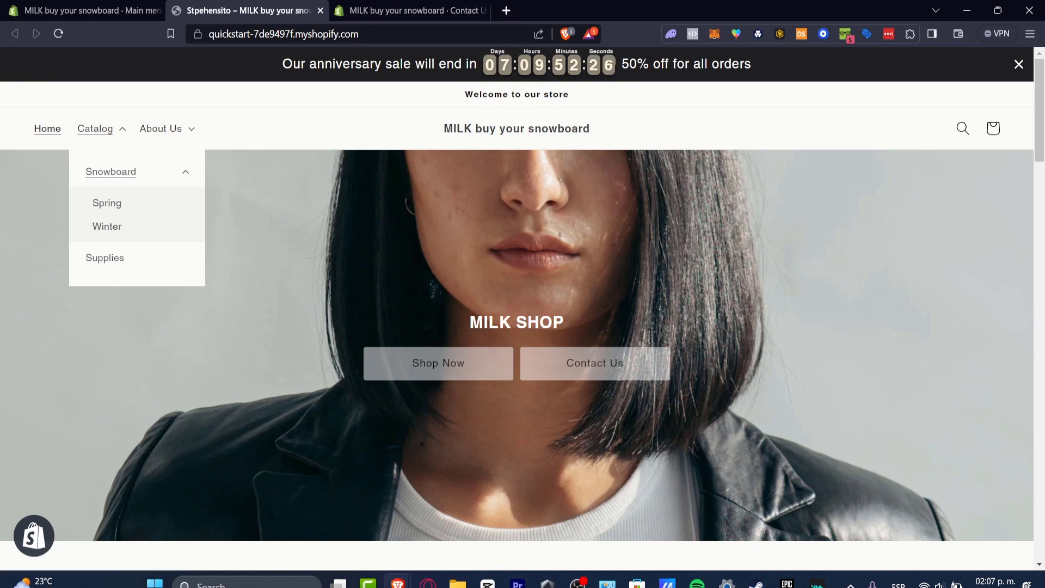
Open the current Test data theme for customization from the admin and show the Header section's settings
click(85, 11)
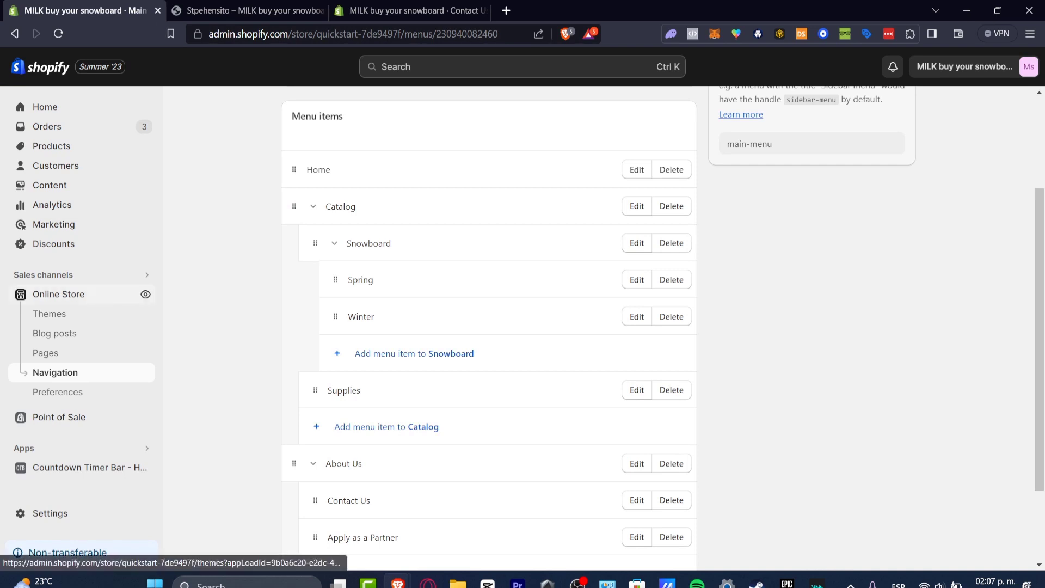
click(49, 313)
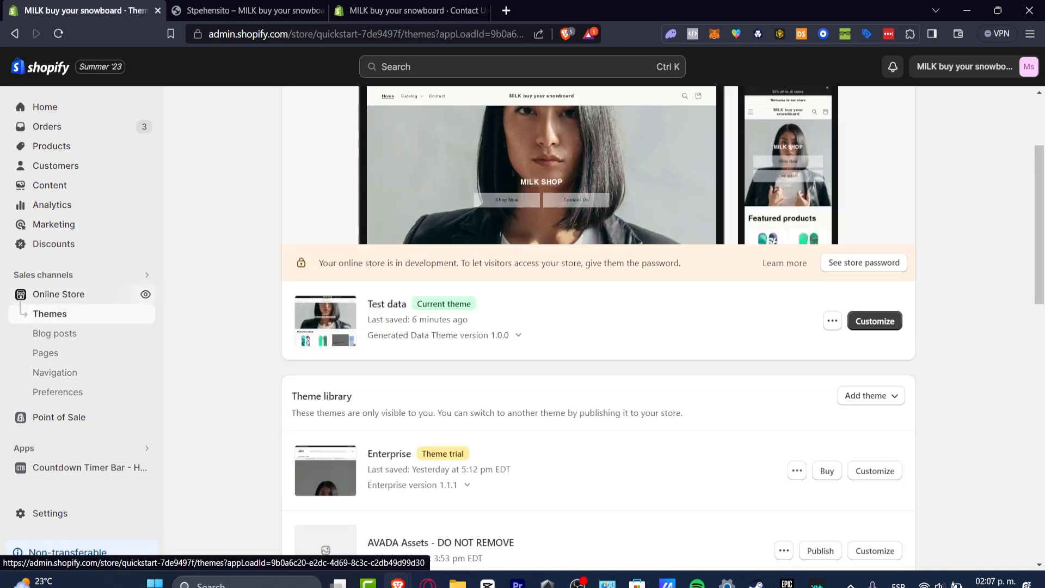
click(875, 322)
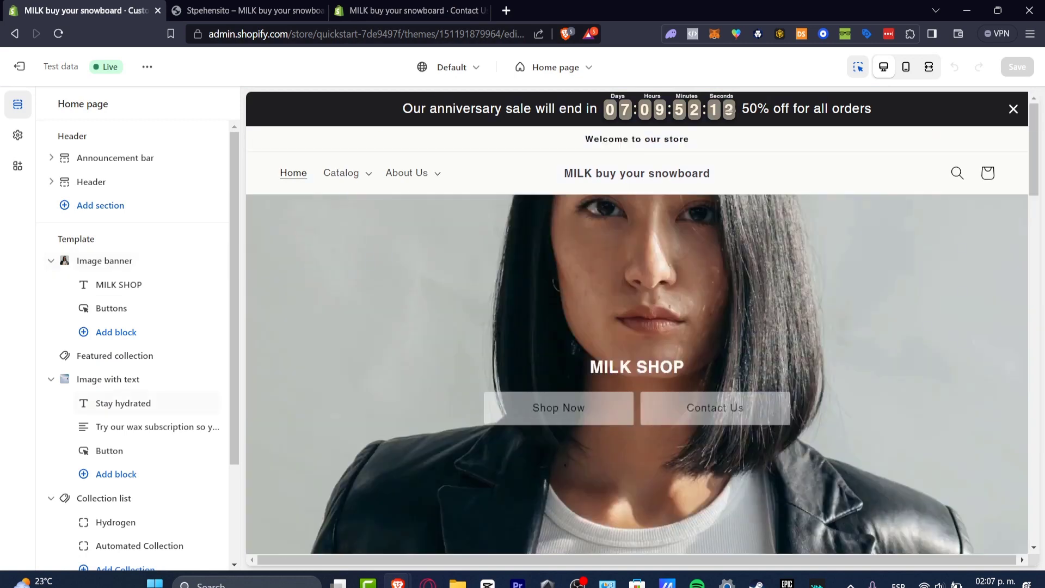
click(91, 182)
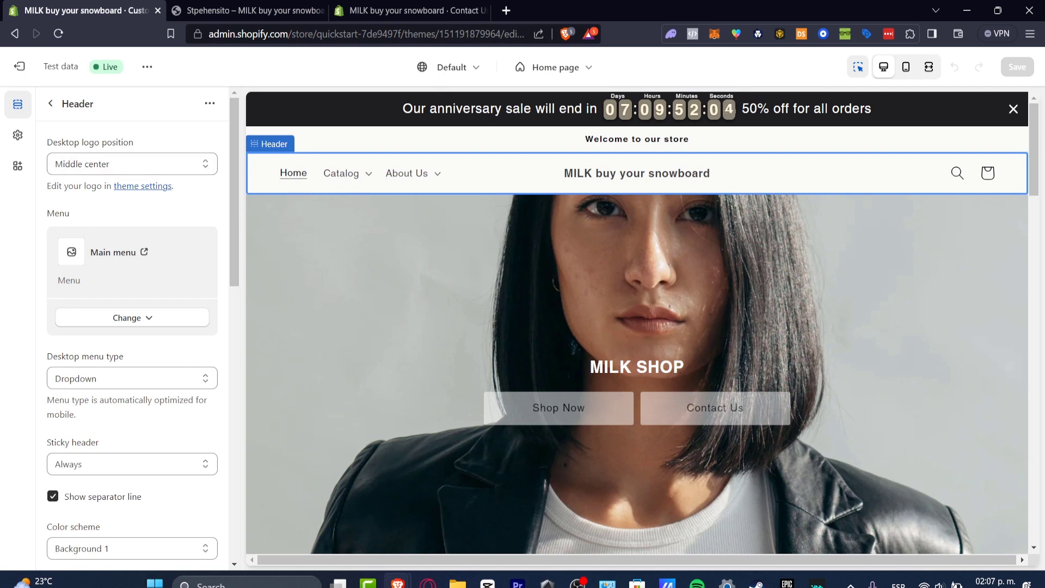
Set the header's desktop menu type to Mega menu and its sticky header behaviour to On scroll up
click(132, 379)
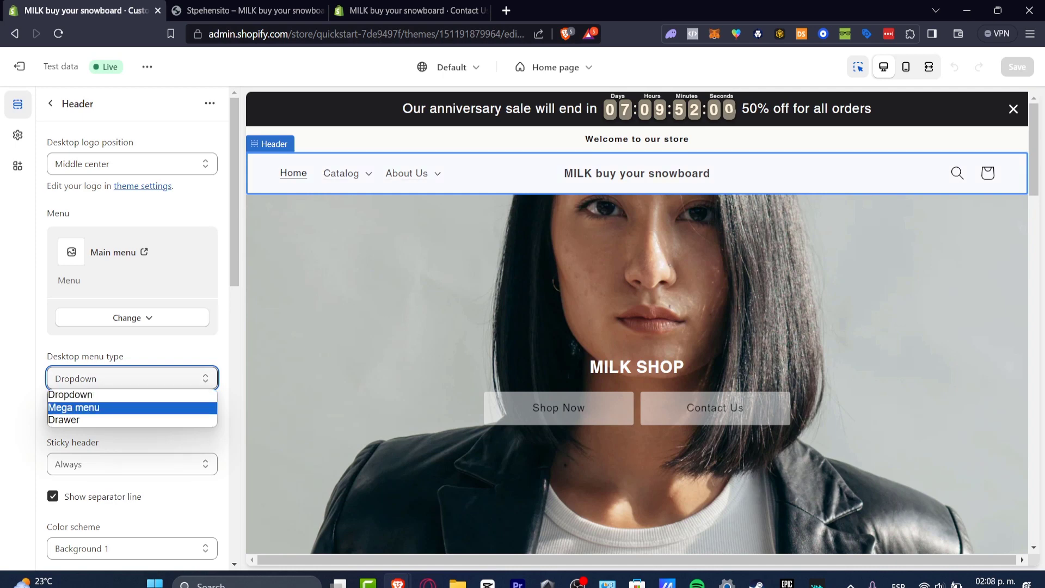
click(132, 407)
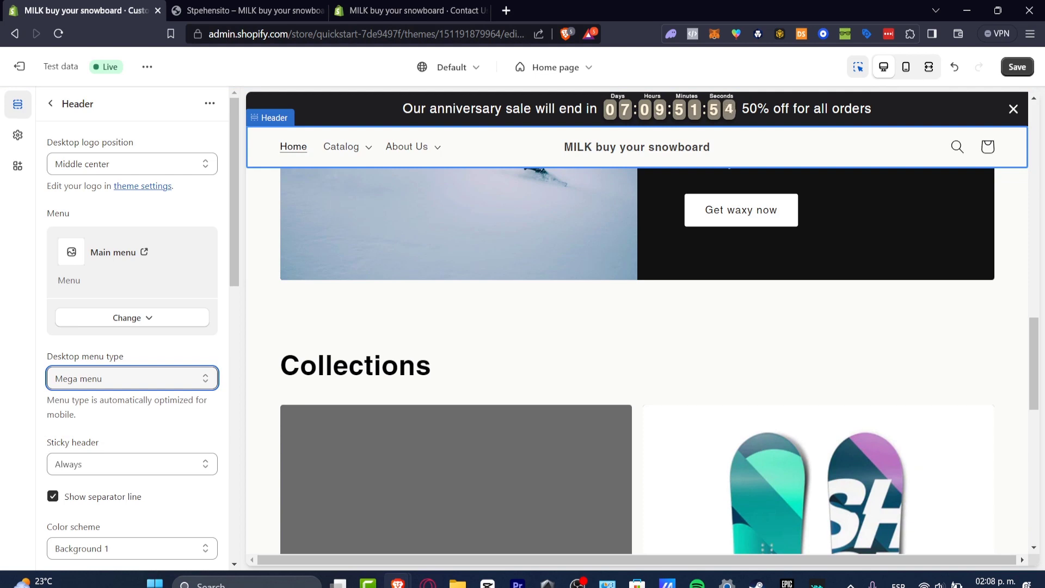
click(132, 464)
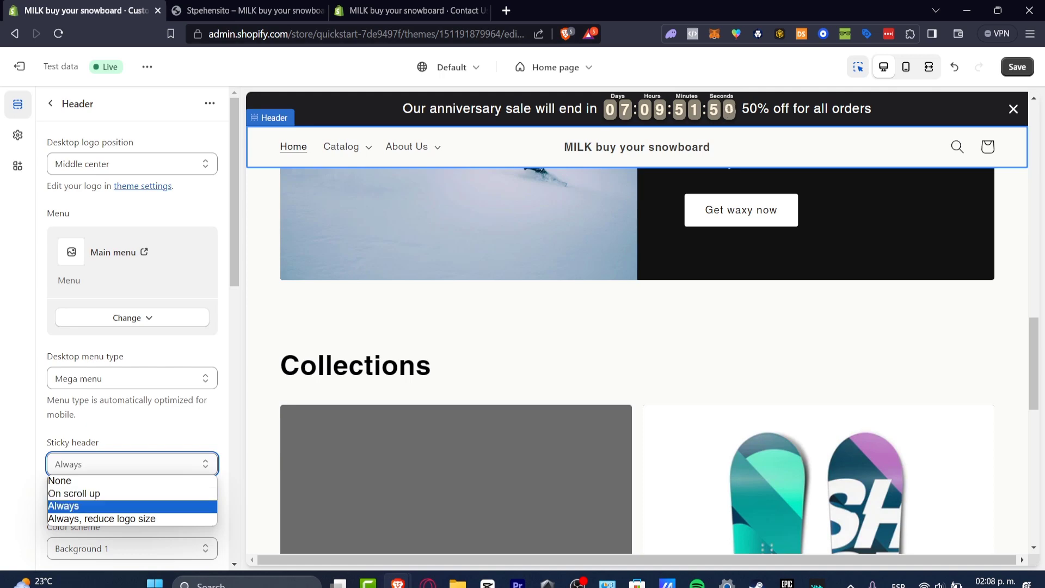
click(132, 494)
Set the header's color scheme to Accent 2 and save the theme changes
scroll(133, 326, down, 4)
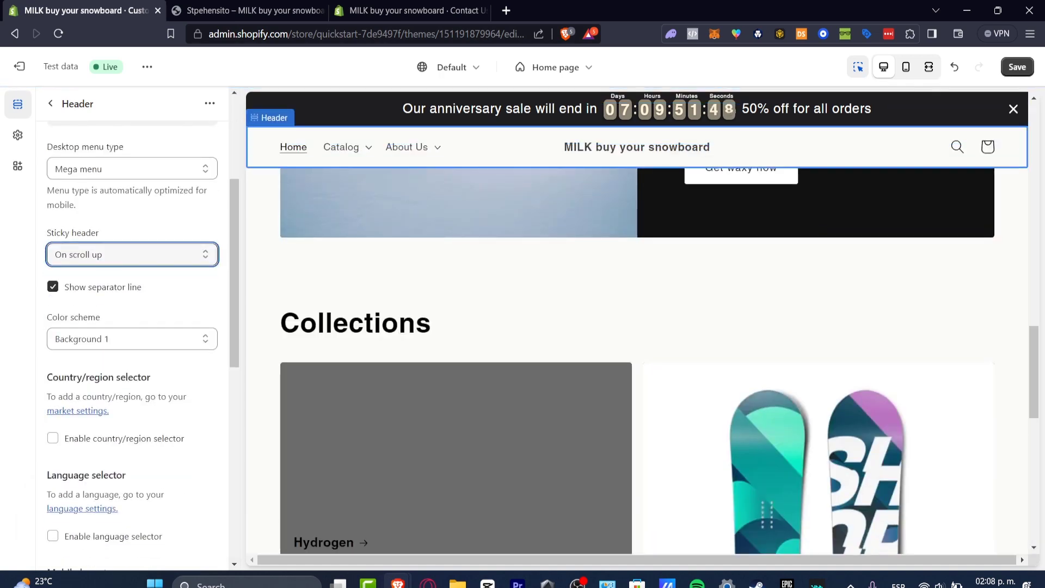
click(132, 339)
click(133, 369)
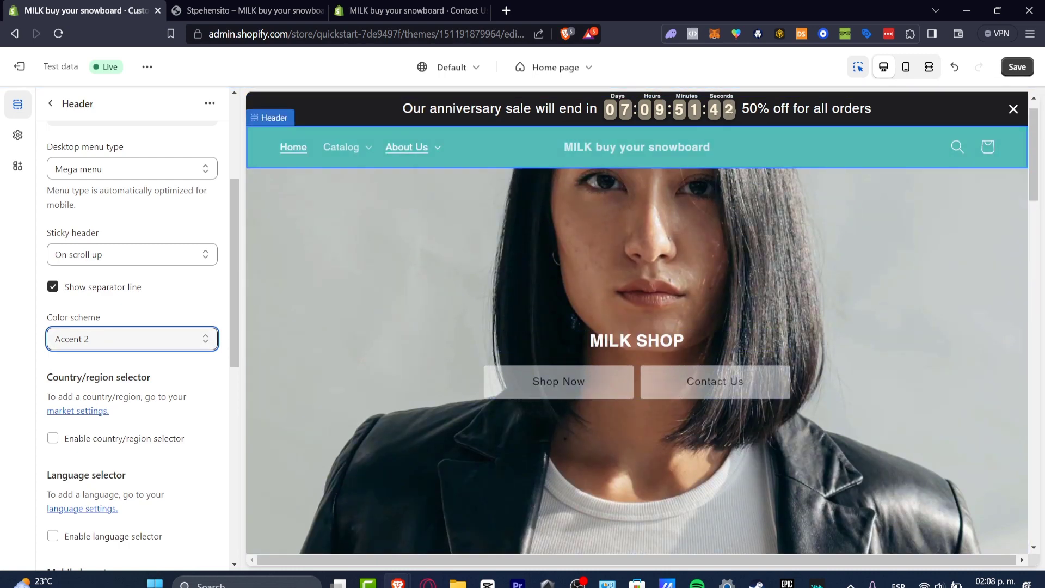
key(ctrl+s)
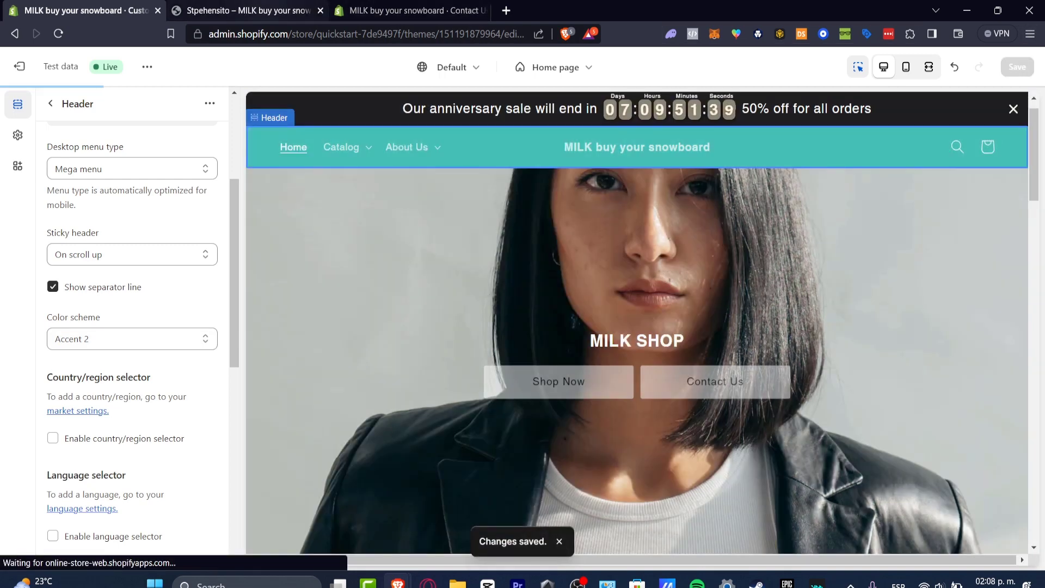
Switch to the storefront, reload it and expand Catalog to check the mega menu layout
click(248, 10)
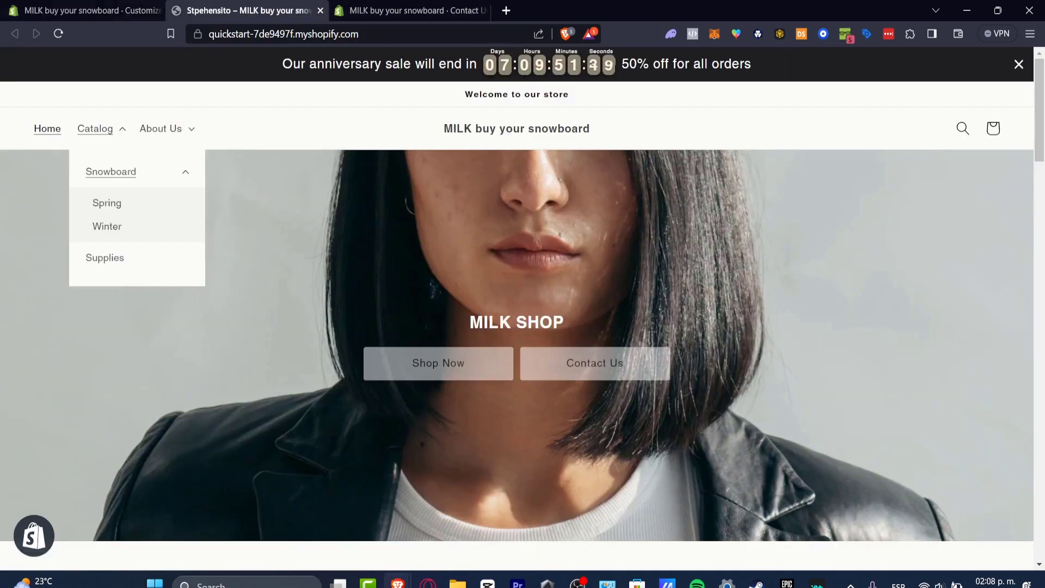
click(58, 34)
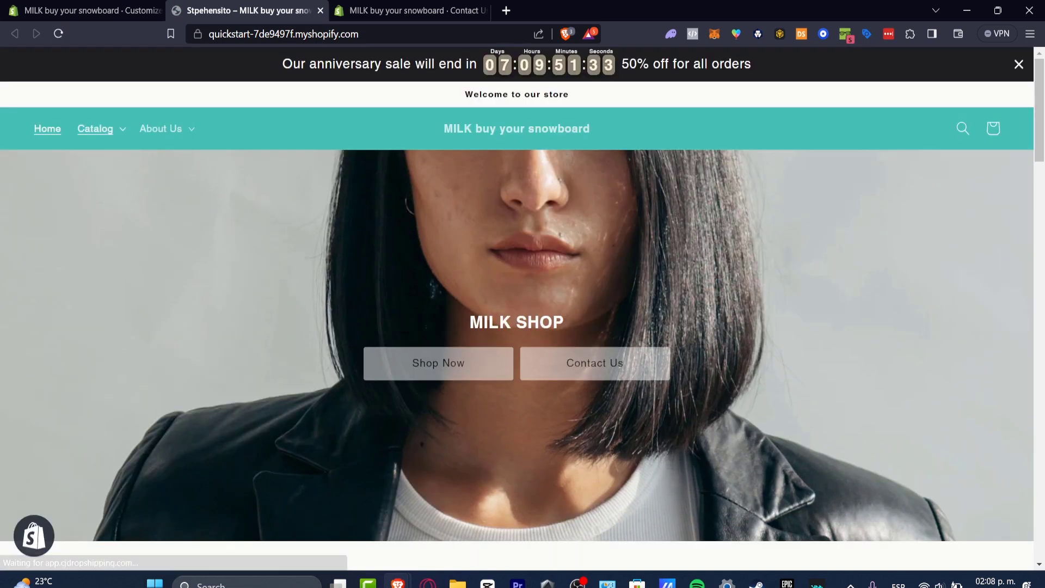
click(100, 129)
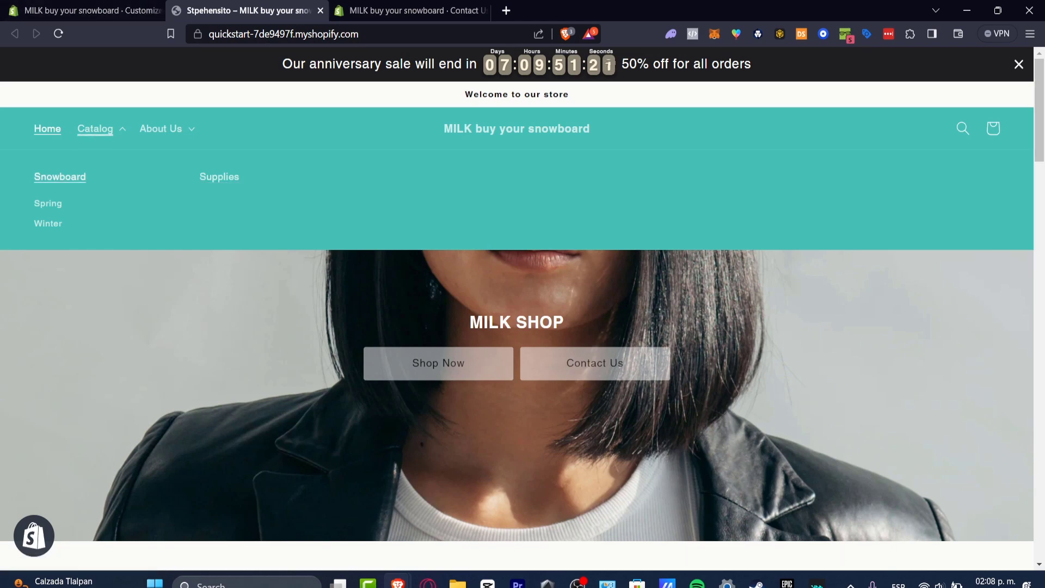
Back in the theme editor, follow Snowboard from the preview's Catalog mega menu, then reopen the Header settings and expand Catalog again
click(87, 10)
click(342, 147)
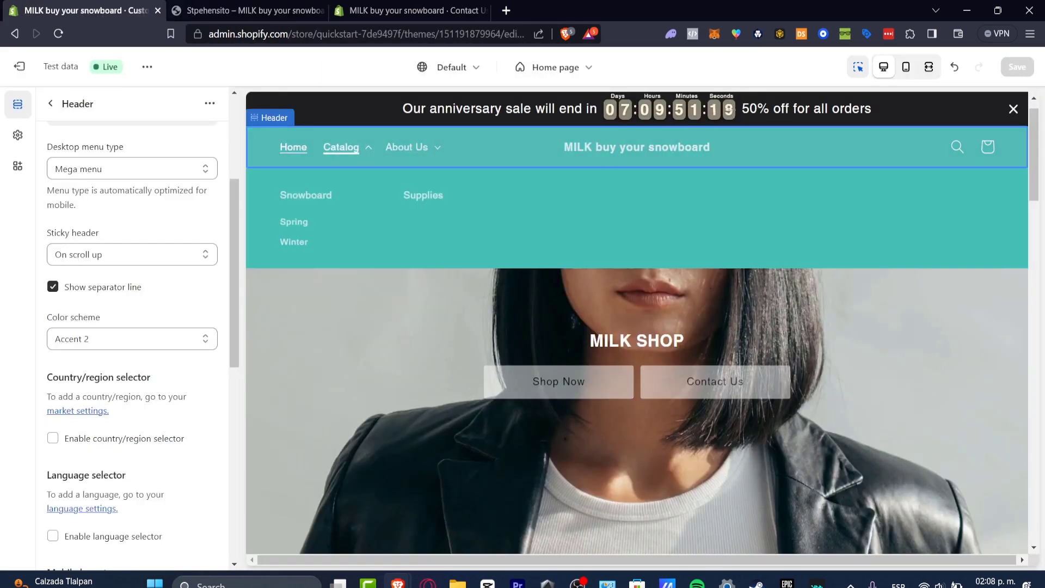
click(306, 195)
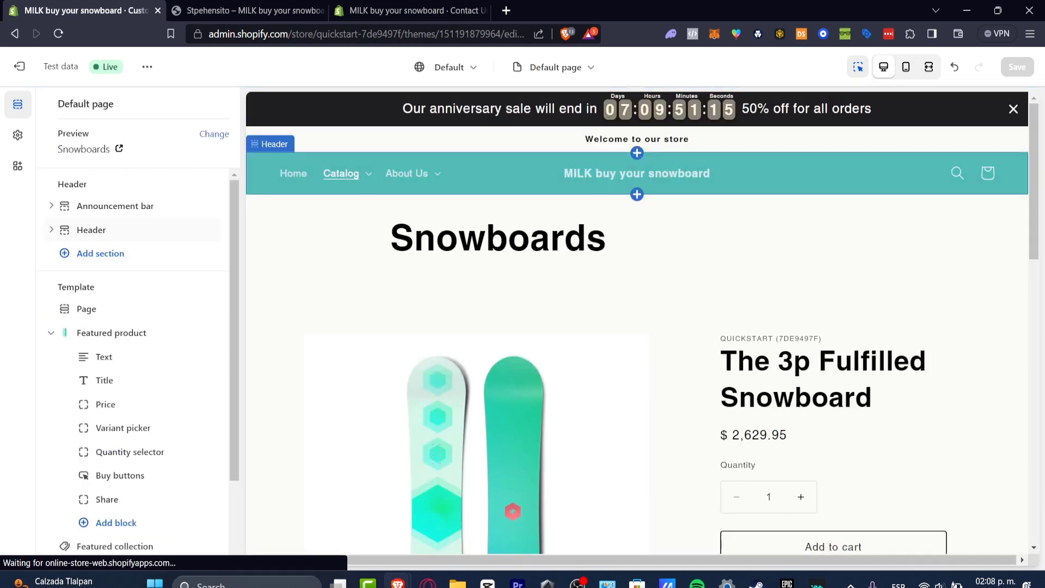
click(90, 229)
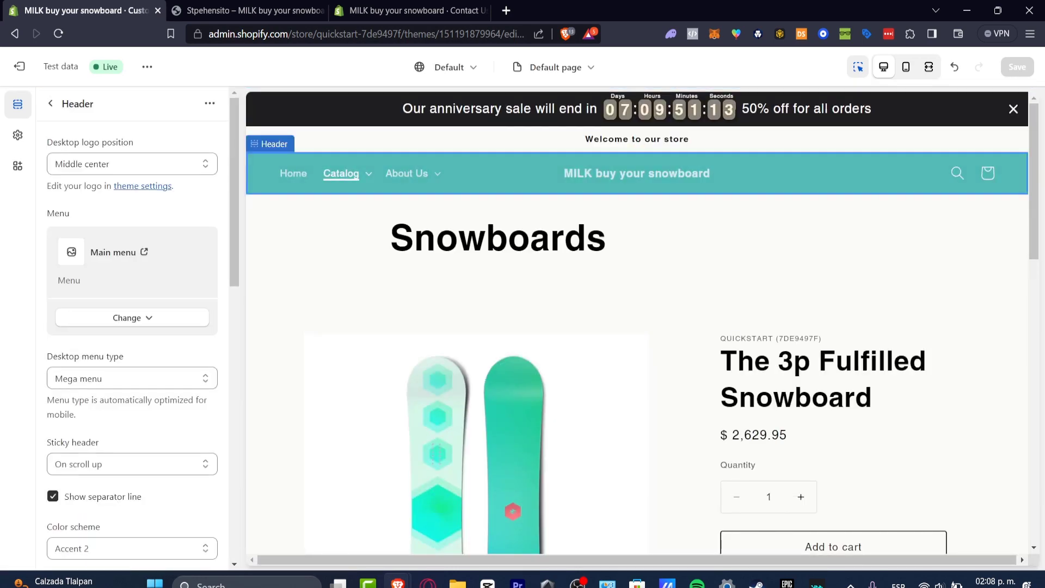
click(347, 174)
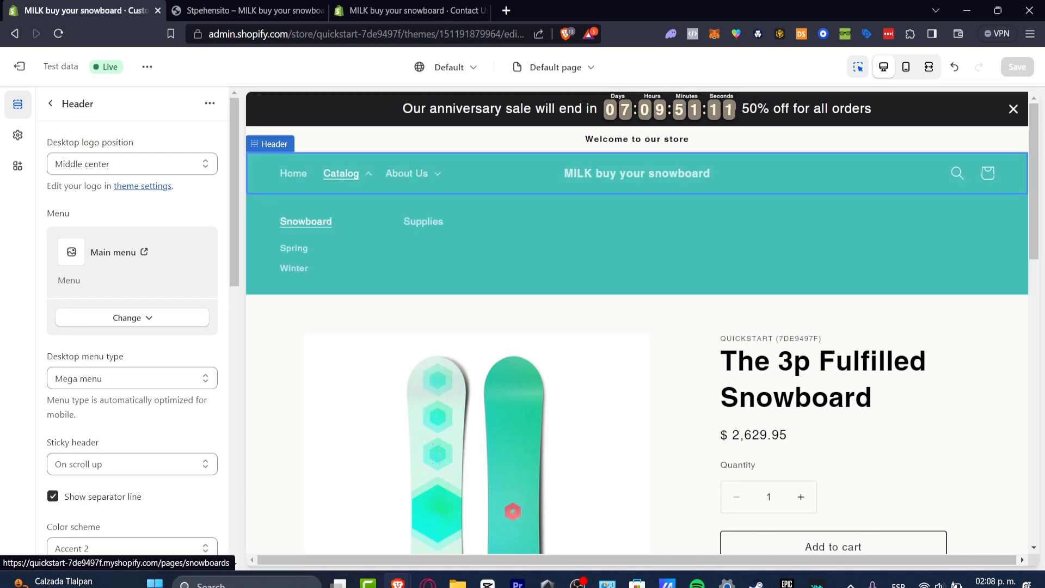
Examine how the sticky header behaves while moving up and down the storefront home page
scroll(132, 338, down, 3)
scroll(132, 337, down, 10)
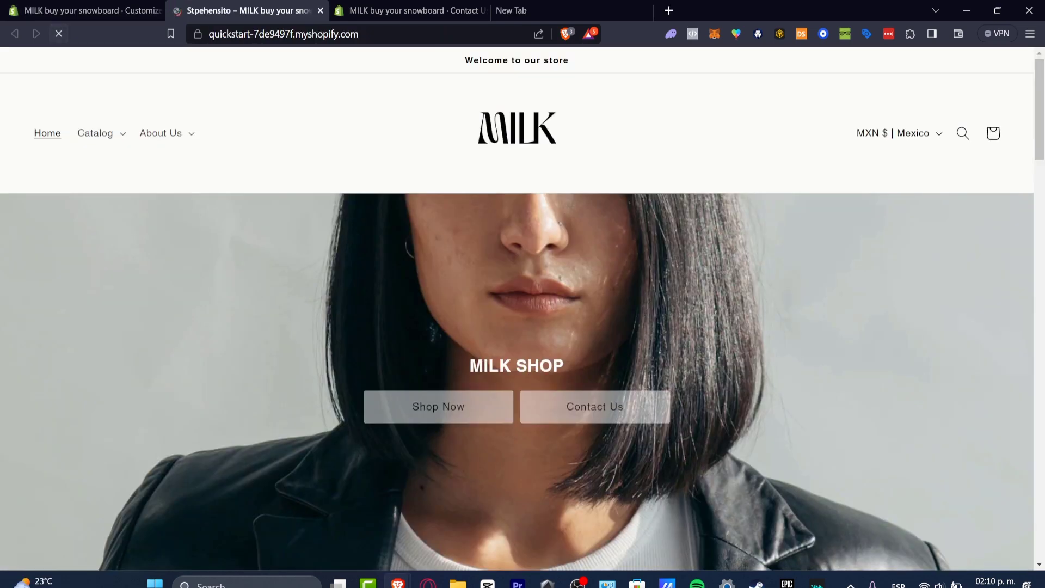
scroll(479, 261, down, 10)
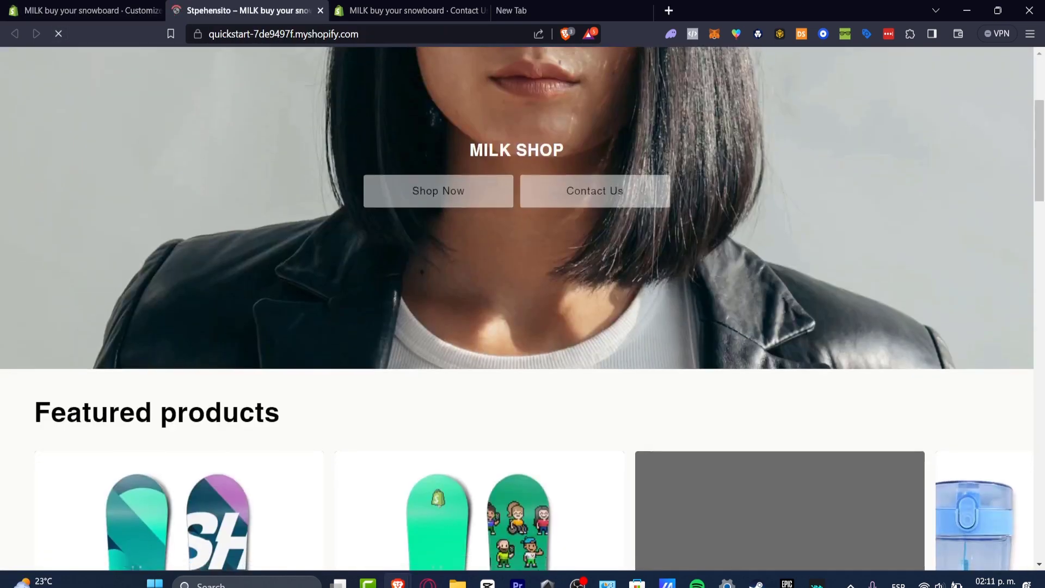
scroll(571, 326, down, 15)
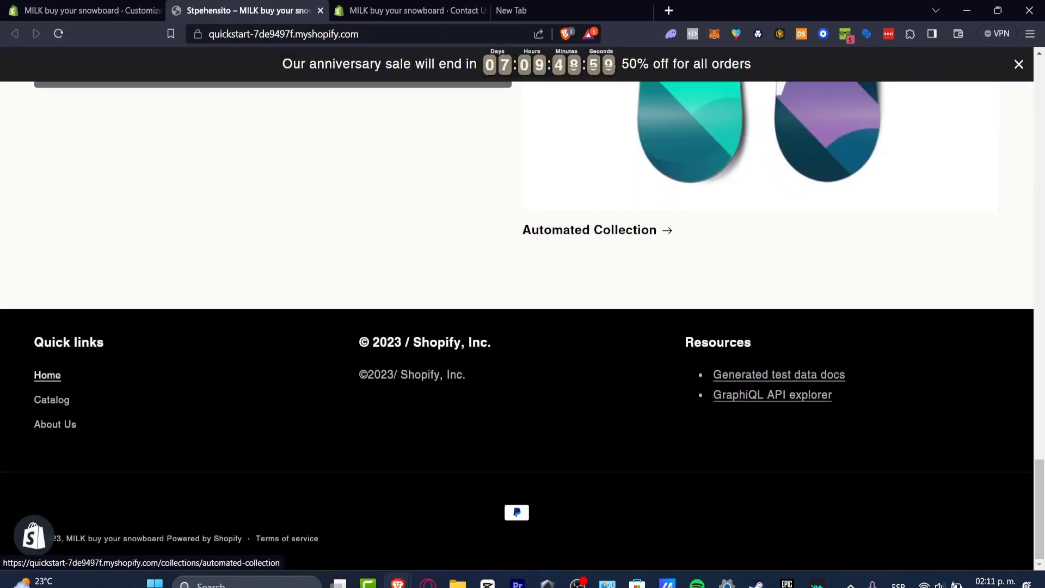
scroll(571, 327, up, 3)
scroll(523, 327, up, 10)
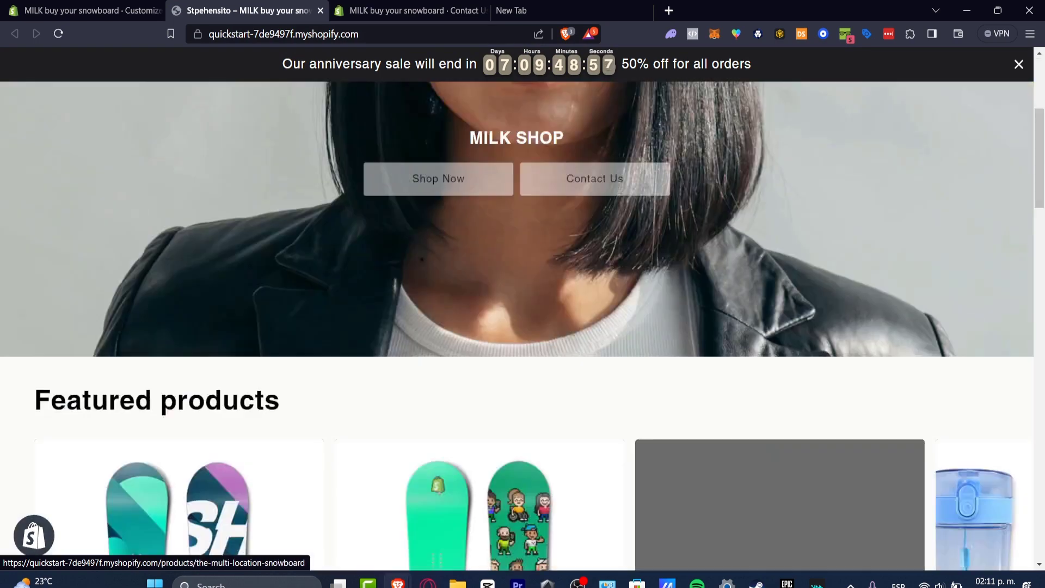
scroll(523, 327, down, 6)
scroll(273, 381, up, 4)
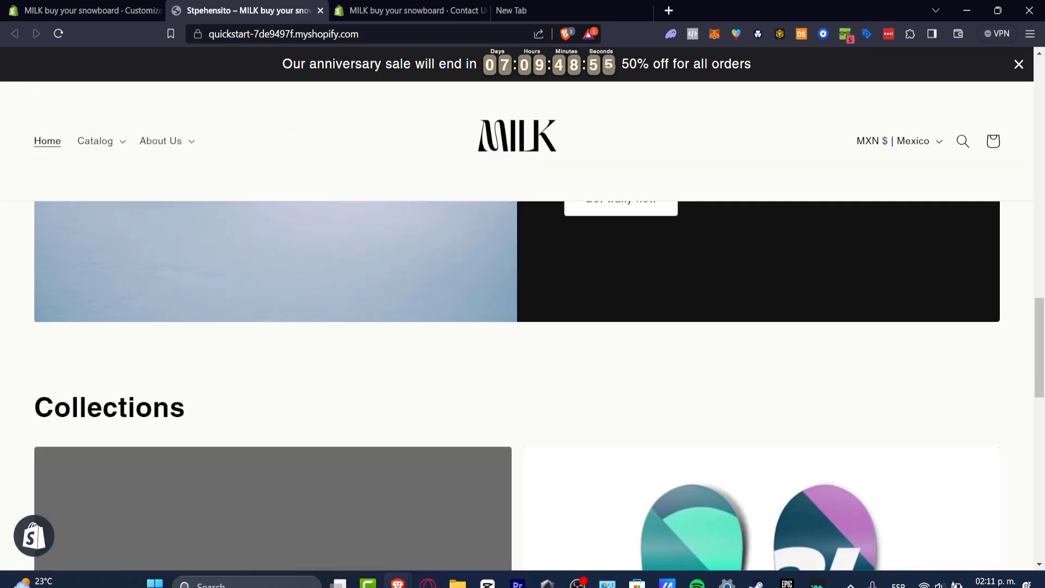
scroll(763, 326, down, 12)
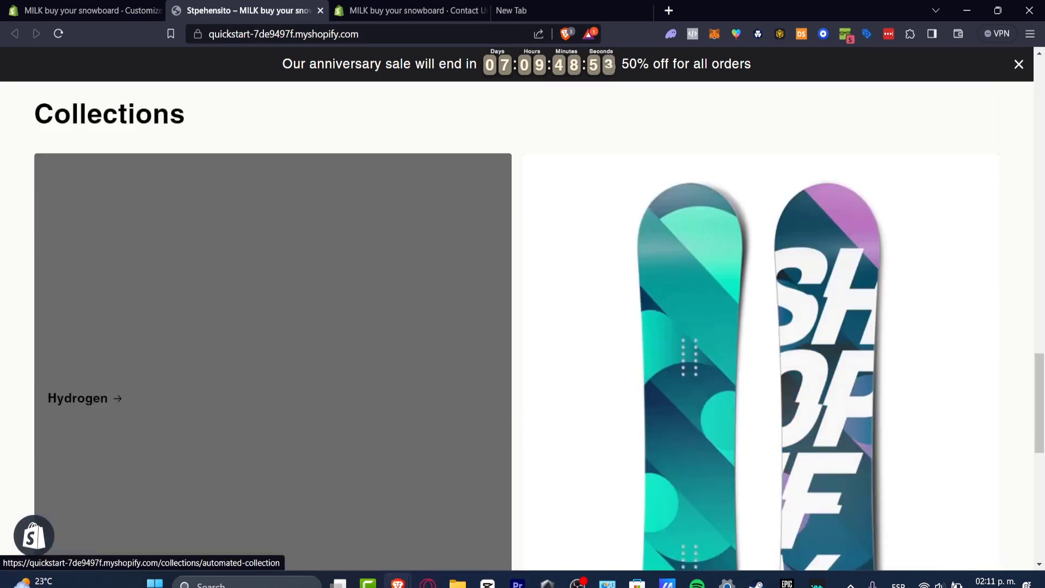
scroll(522, 327, up, 1)
scroll(522, 327, down, 1)
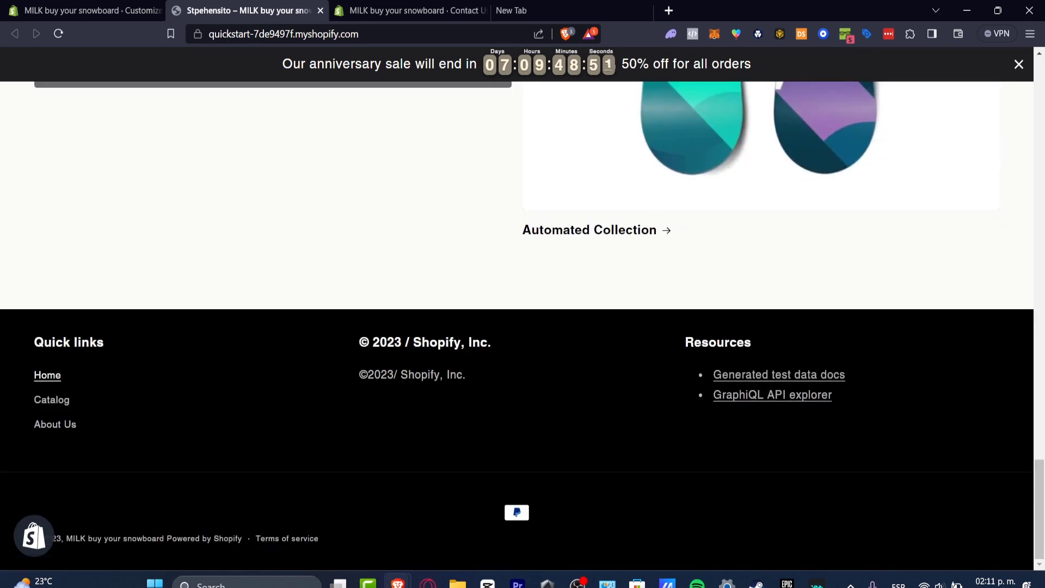
scroll(522, 327, up, 3)
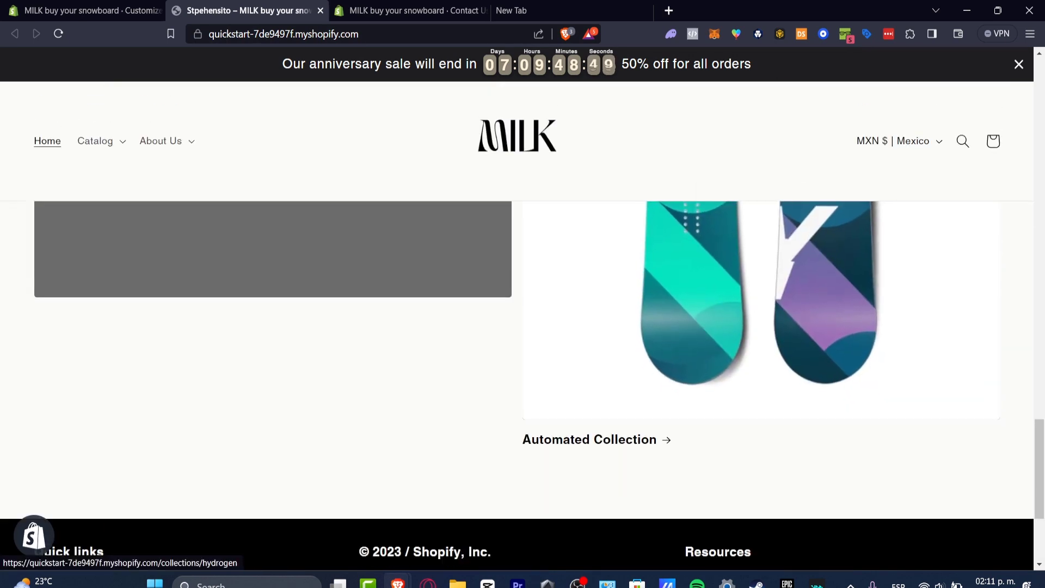
Expand the Catalog mega menu on the storefront and open its Winter item to check the link
click(166, 142)
click(95, 142)
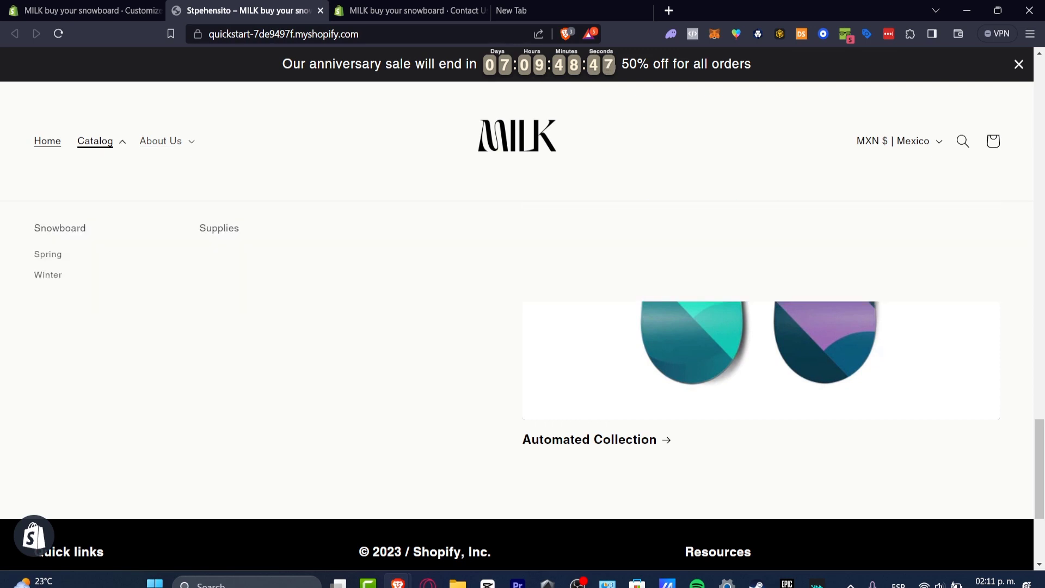
click(48, 275)
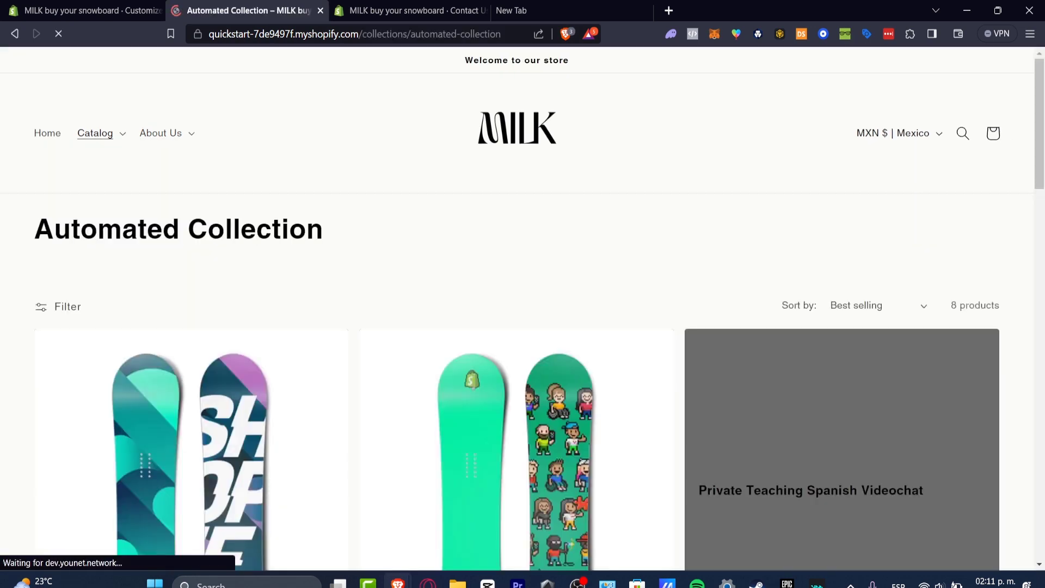
Open the Spring item from the Catalog mega menu and look through the linked collection page
click(97, 167)
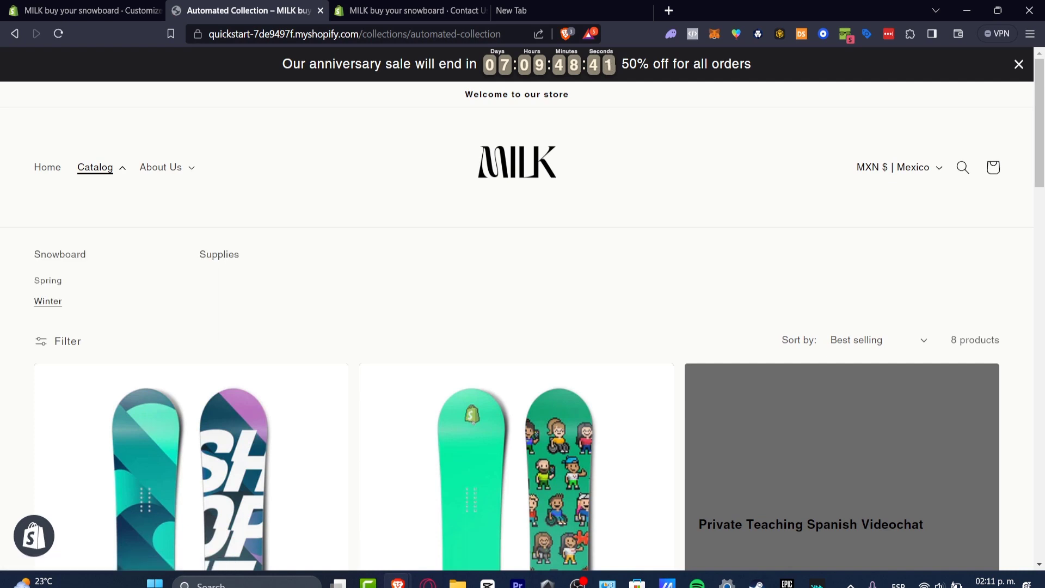
click(48, 280)
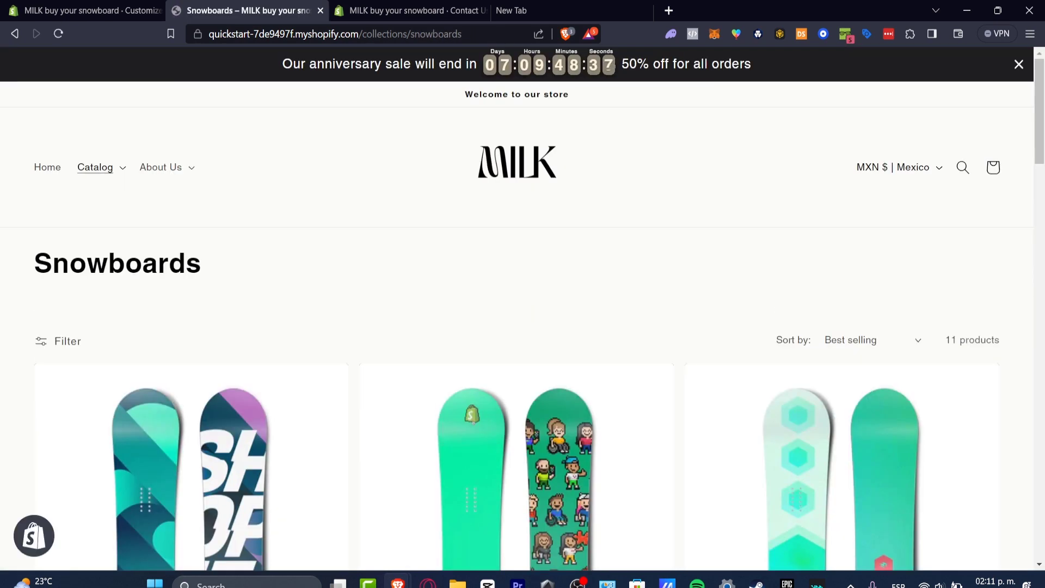
scroll(533, 370, down, 8)
scroll(533, 370, up, 9)
Return to the storefront home page through the MILK logo and review the whole page
click(517, 162)
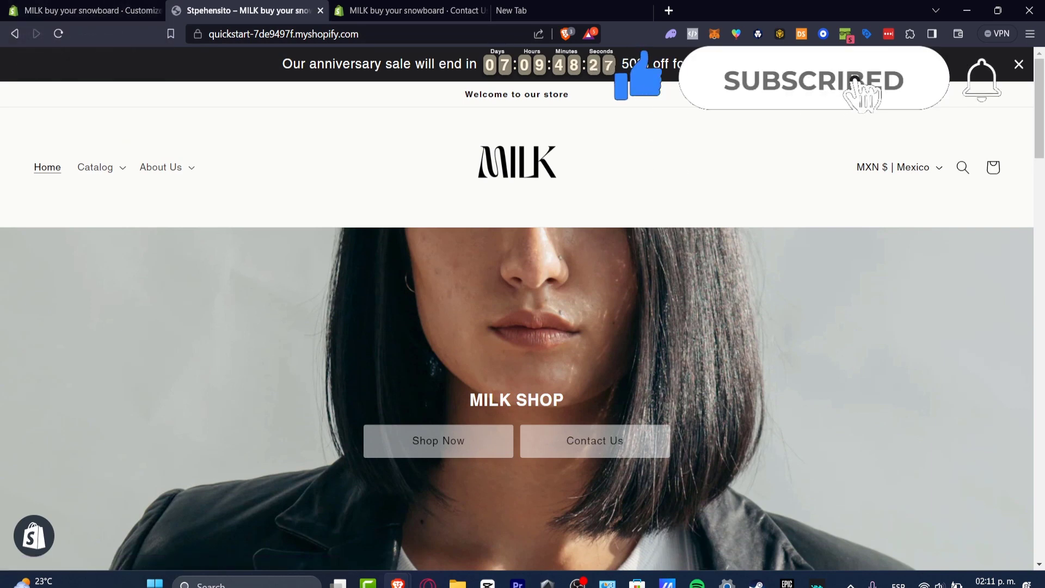
scroll(760, 228, down, 15)
scroll(761, 229, up, 15)
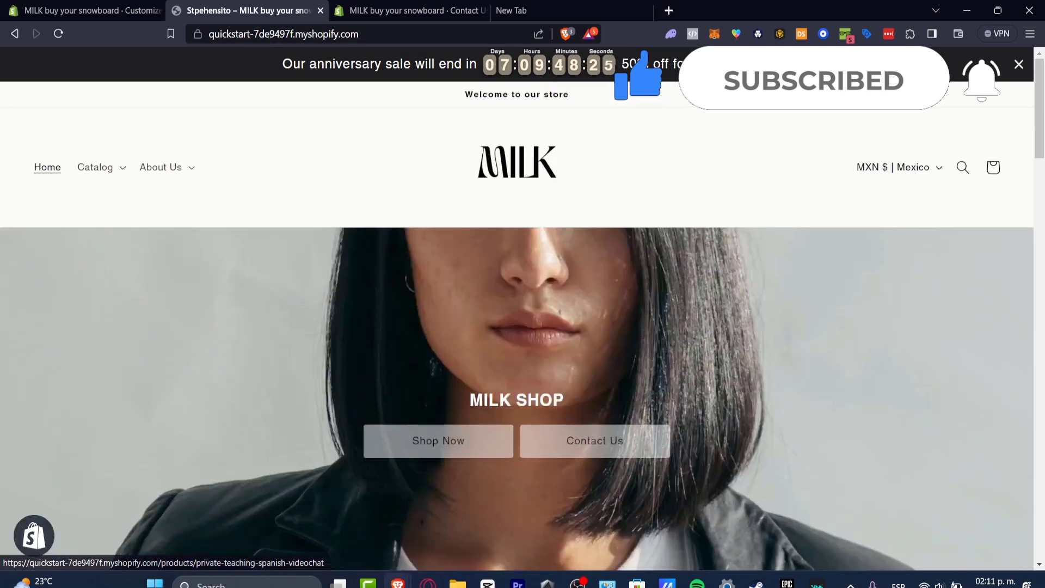